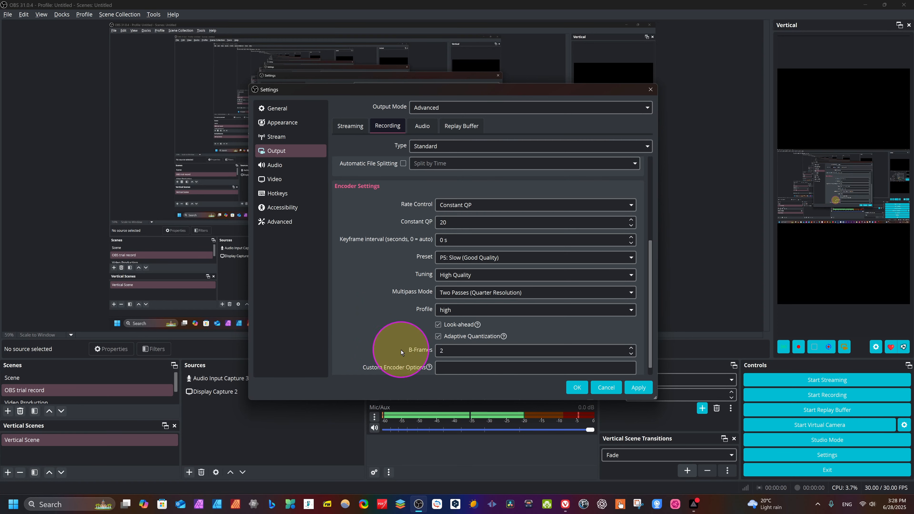
Step: Review the encoder settings for recording and the audio bitrates of the output tracks
drag(651, 358, 657, 374)
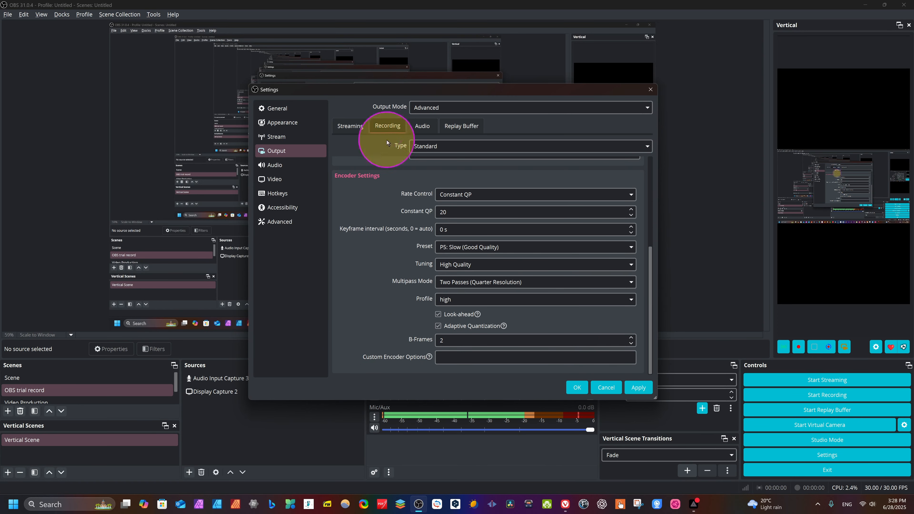
click(430, 124)
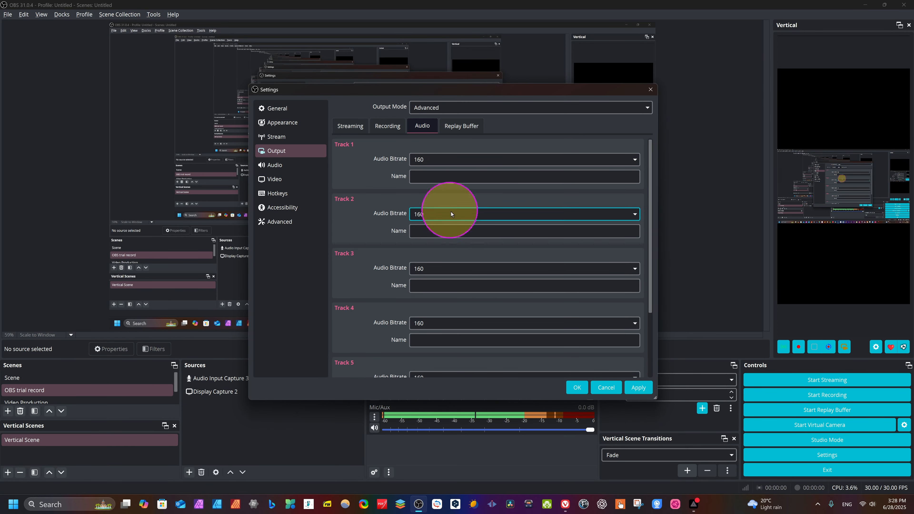
mouse_move(652, 206)
mouse_down()
mouse_move(657, 280)
mouse_move(656, 197)
mouse_up()
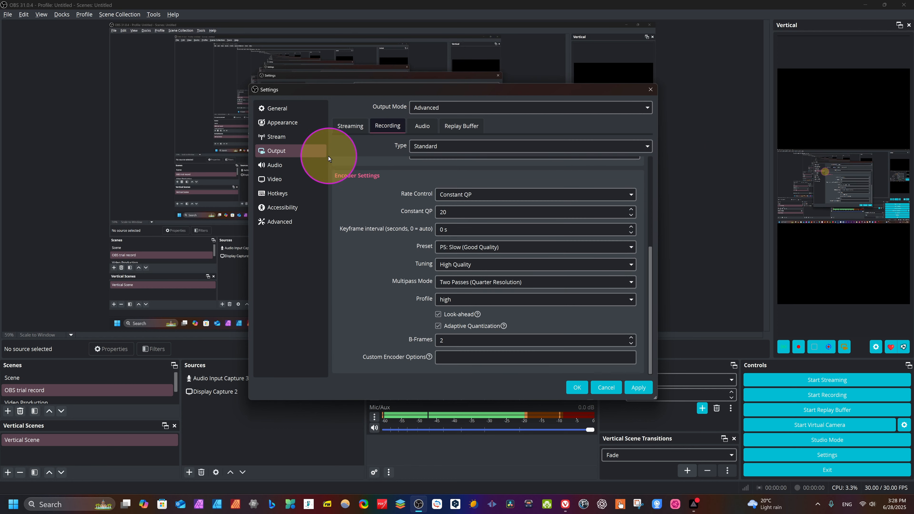
Step: Review the audio settings, including the sample rate choices and the push-to-mute and push-to-talk options
click(275, 167)
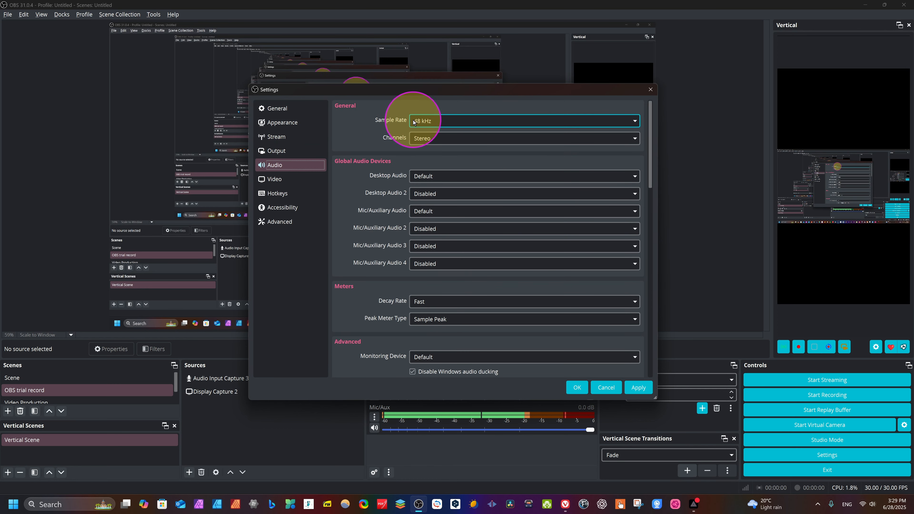
click(636, 121)
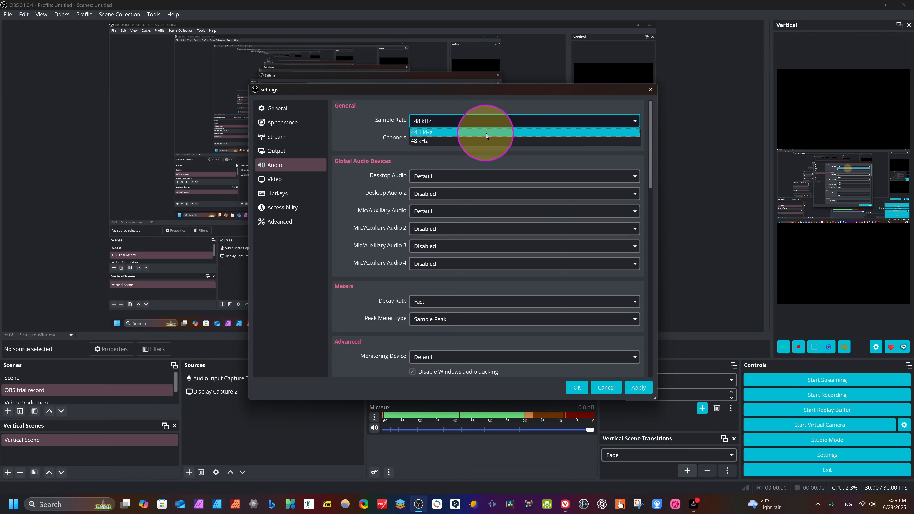
click(398, 130)
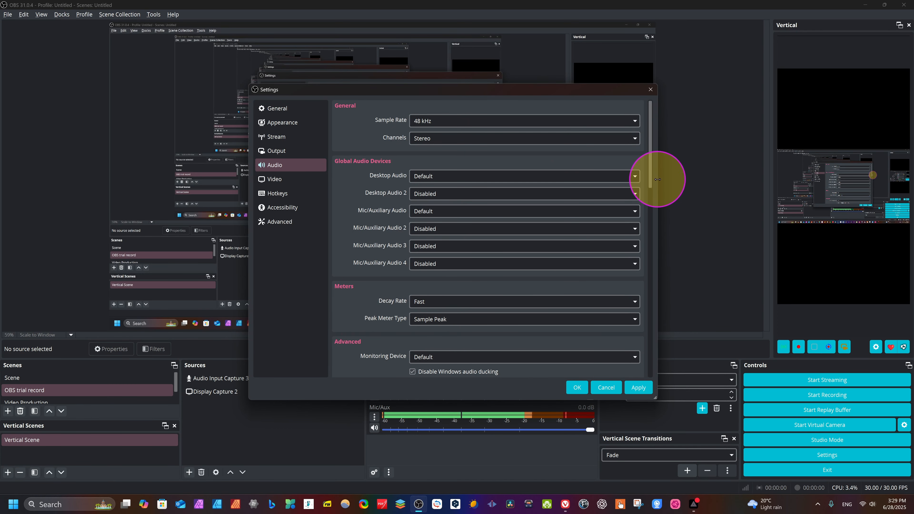
drag(652, 178, 660, 330)
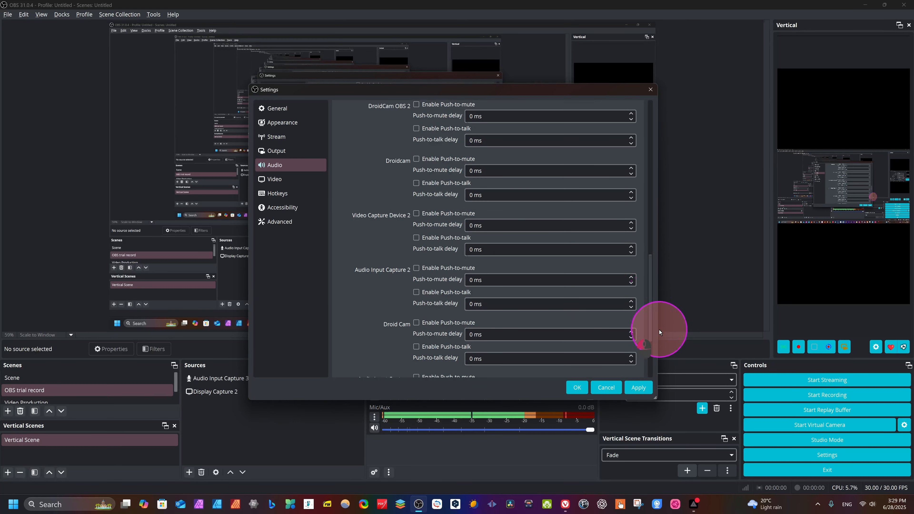
Step: In the video settings, set the base canvas resolution to 3840x2160 and the common FPS value to 30
click(268, 179)
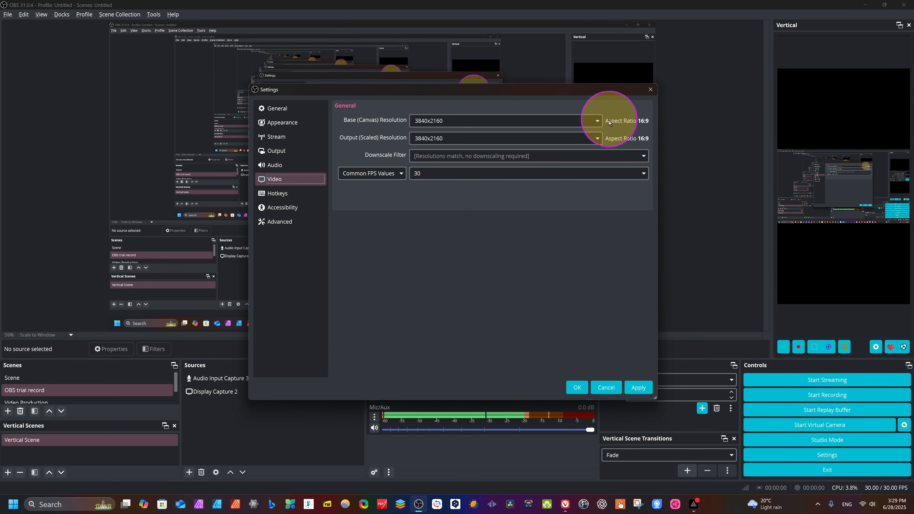
click(596, 121)
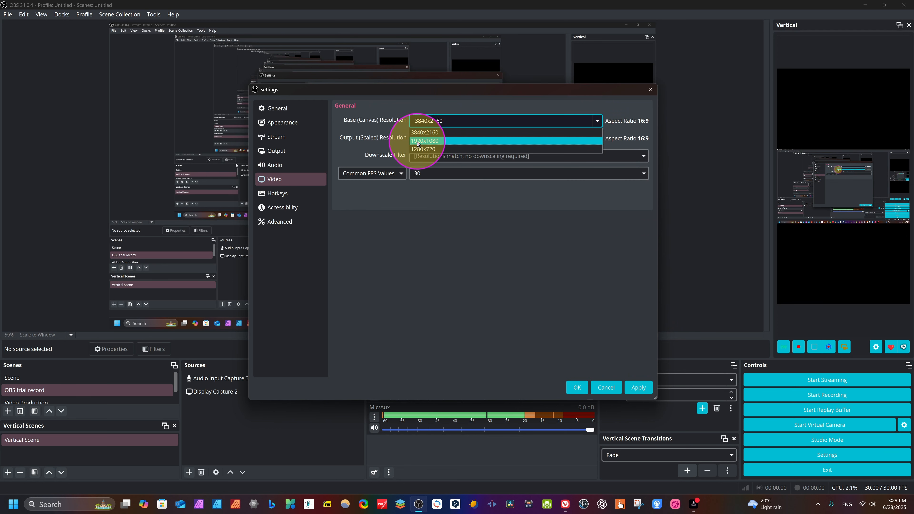
click(434, 141)
click(599, 123)
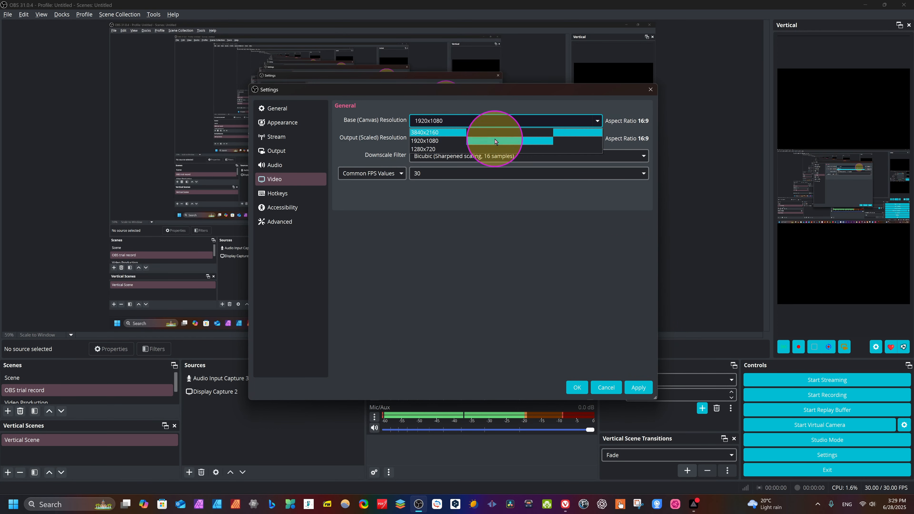
click(493, 132)
click(644, 173)
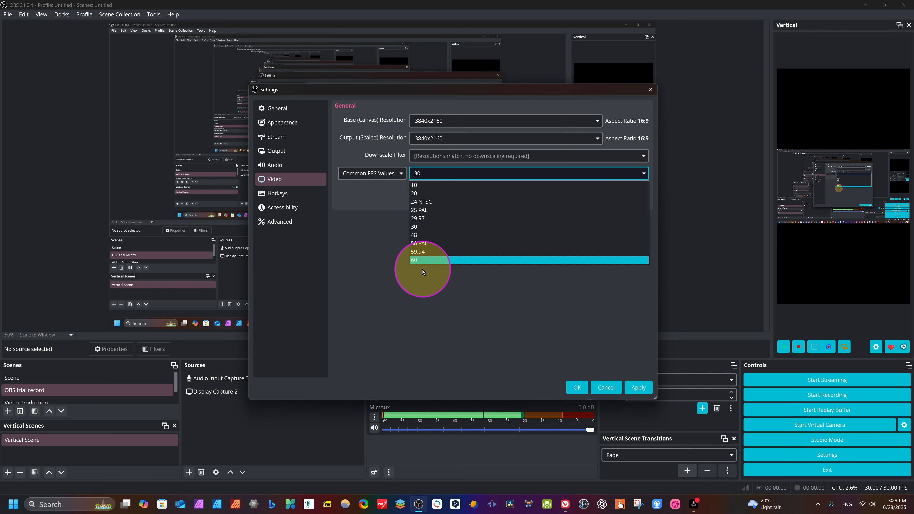
click(428, 227)
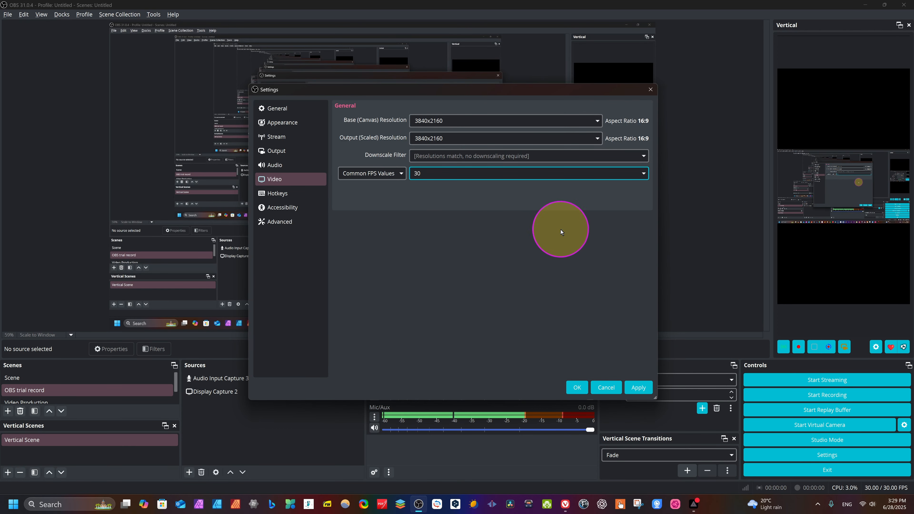
Step: Review the hotkey assignments and the accessibility color settings
click(291, 193)
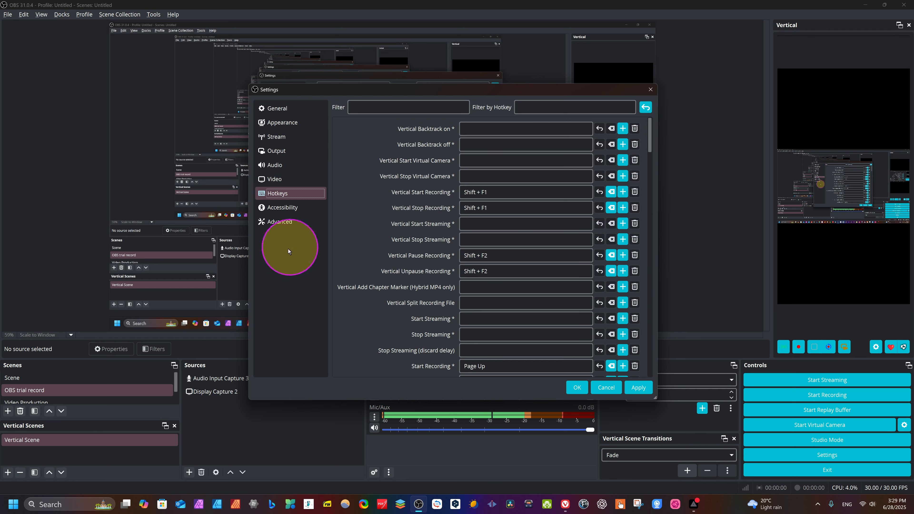
mouse_move(648, 144)
mouse_down()
mouse_move(653, 169)
mouse_move(655, 145)
mouse_up()
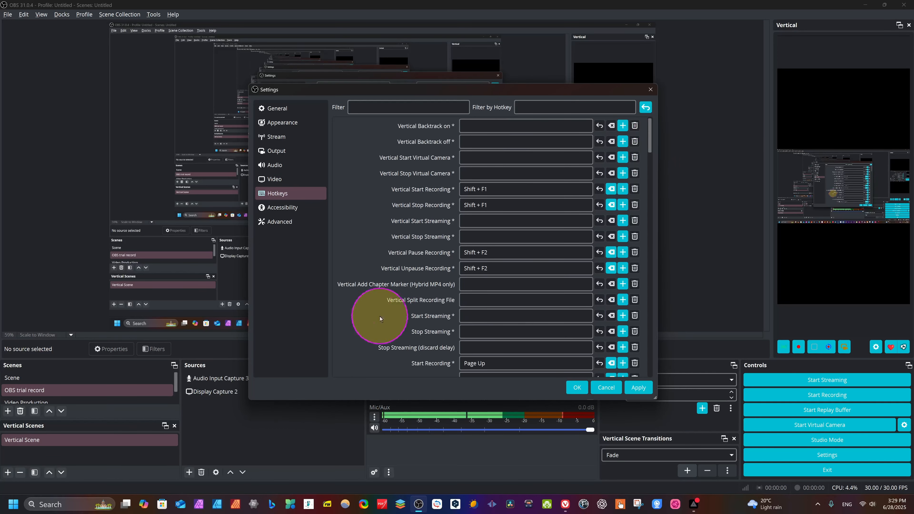
click(279, 210)
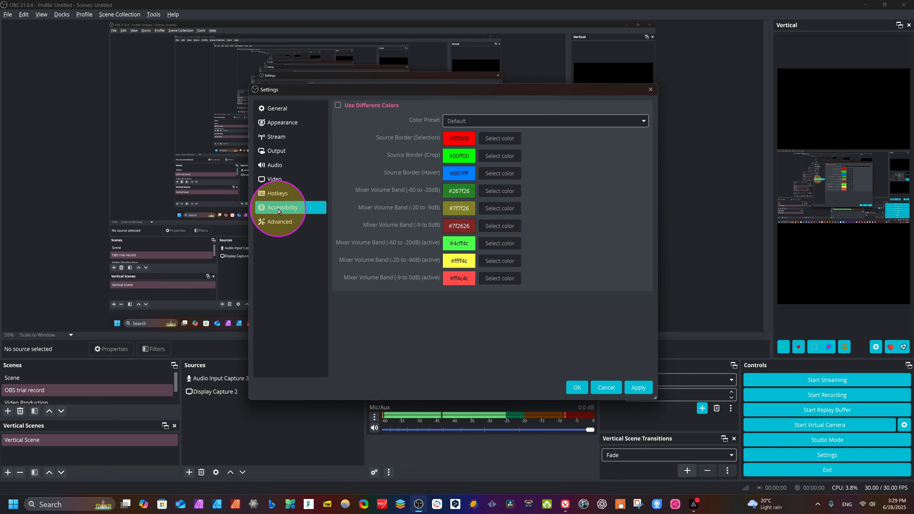
Step: Set the process priority to High in the advanced settings
click(286, 224)
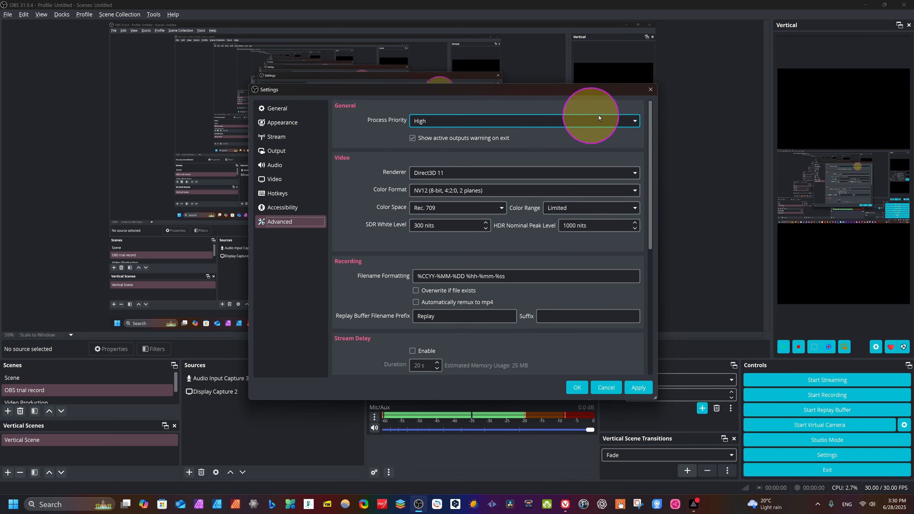
click(636, 123)
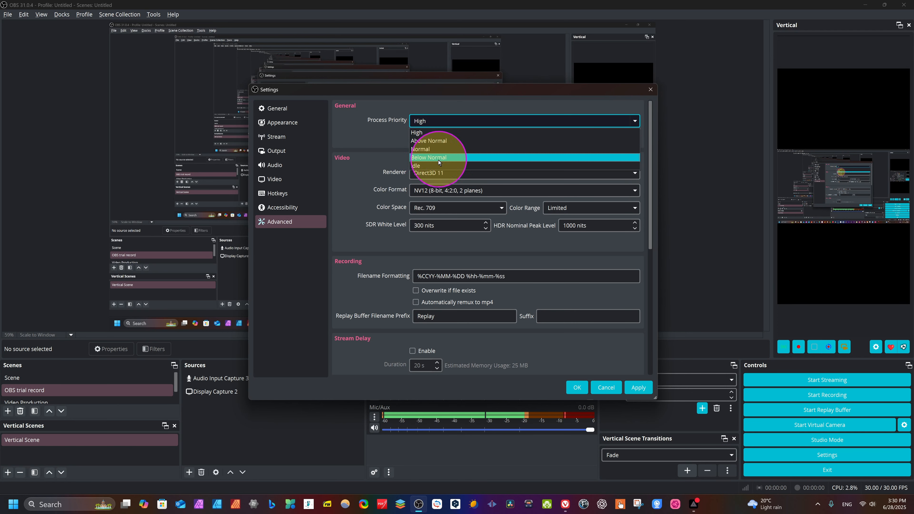
click(418, 132)
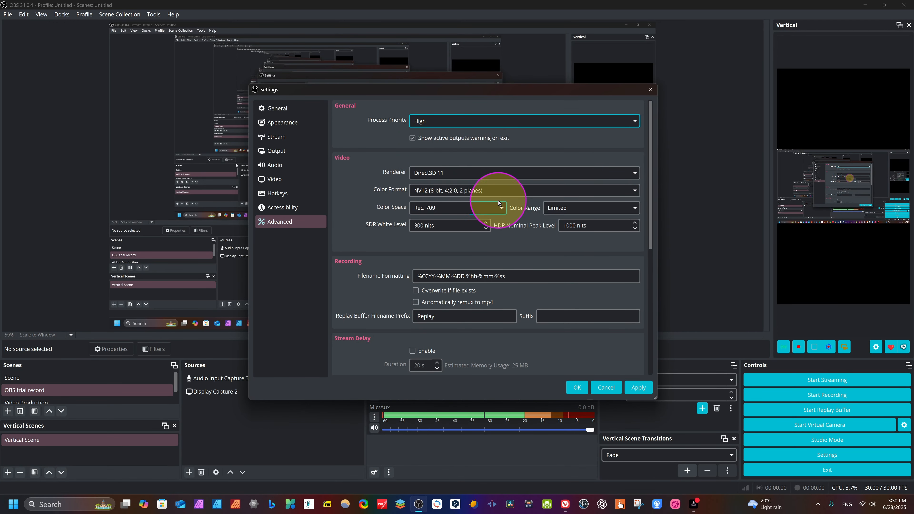
Step: Set the video color space to Rec. 709 and keep the color range on Limited
click(491, 208)
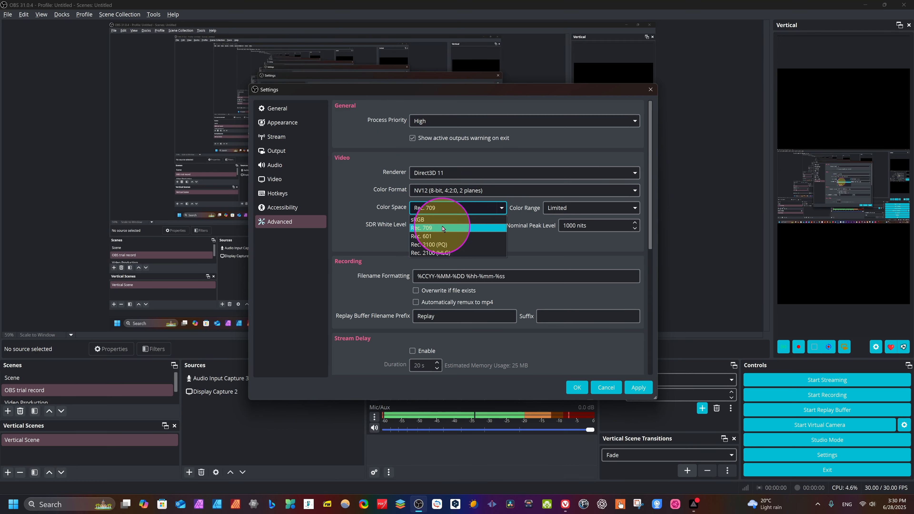
click(443, 227)
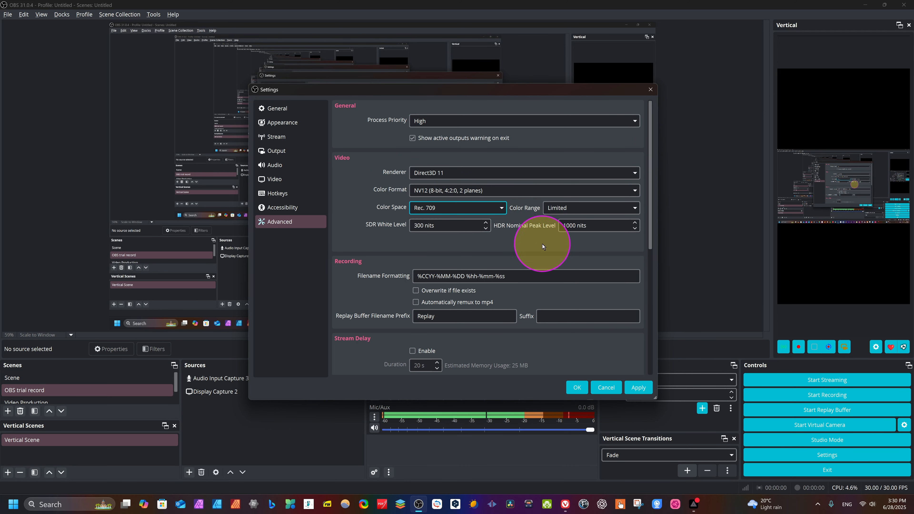
click(628, 204)
click(606, 213)
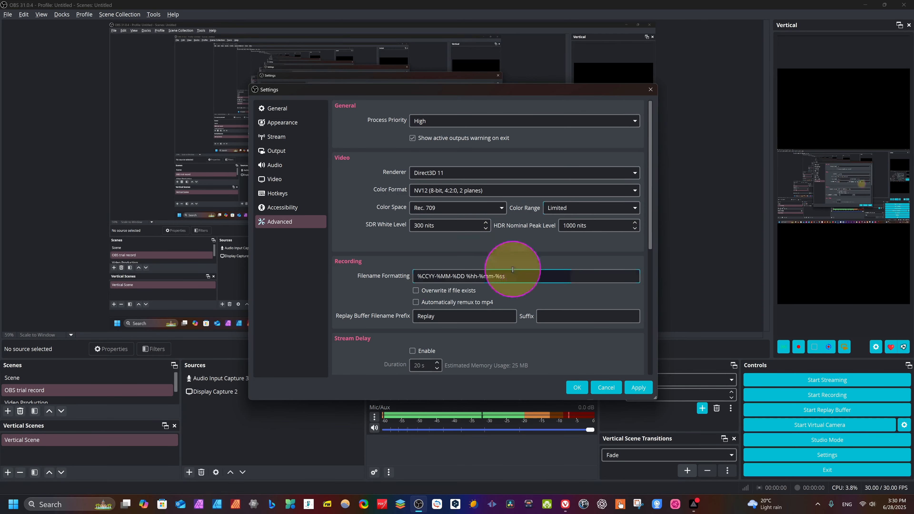
click(630, 220)
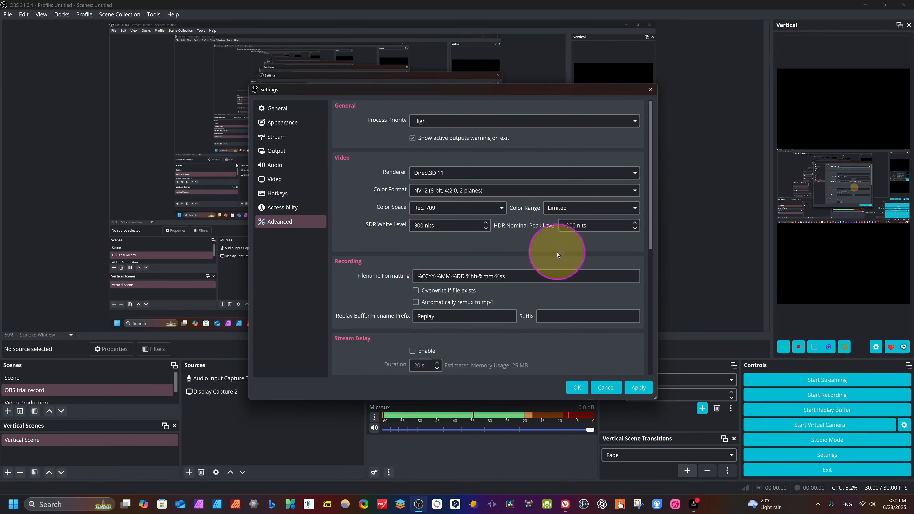
Step: Check the remaining advanced settings for stream delay, reconnection, network and hotkeys, and accept the settings
scroll(596, 235, down, 3)
scroll(418, 286, down, 4)
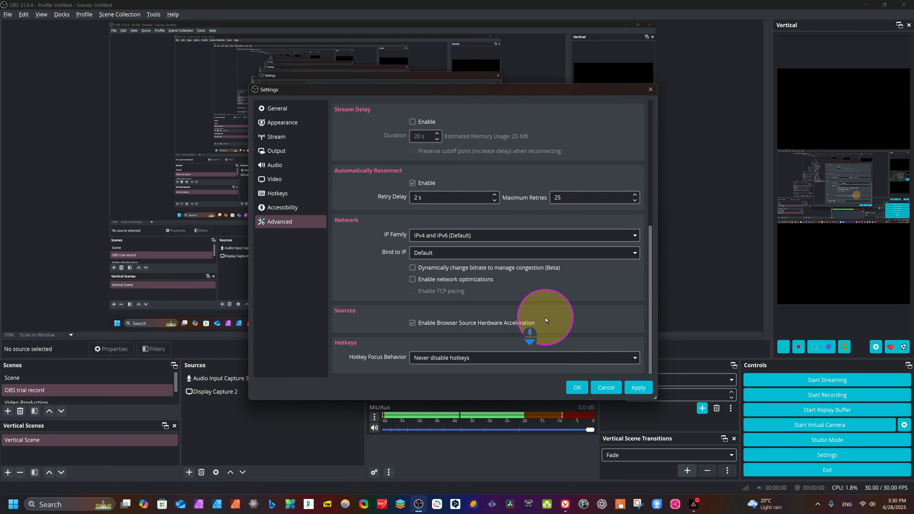
scroll(575, 265, up, 7)
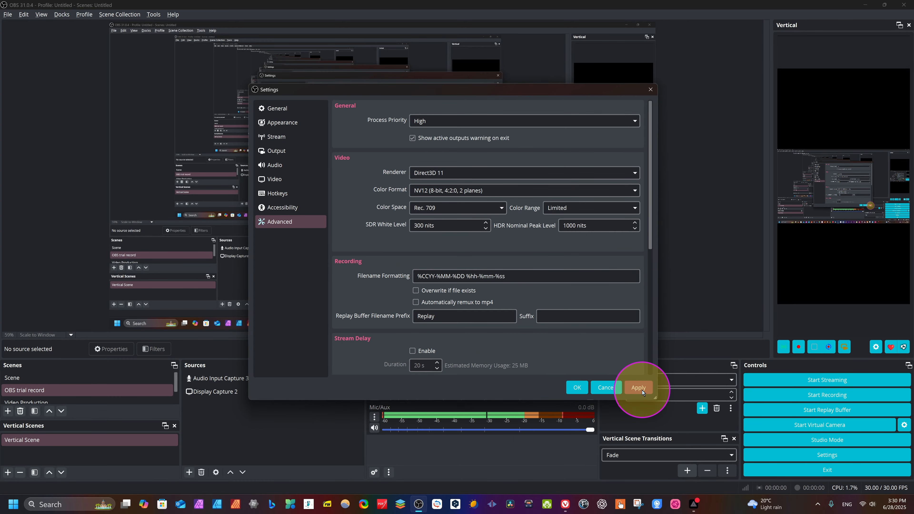
click(578, 388)
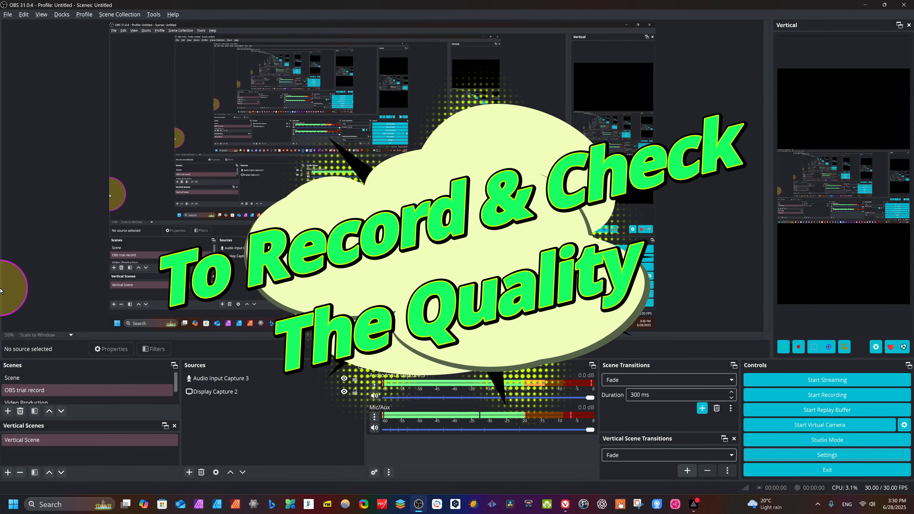
Step: Record a short test clip of the display, pausing and resuming it once before stopping the recording
click(828, 396)
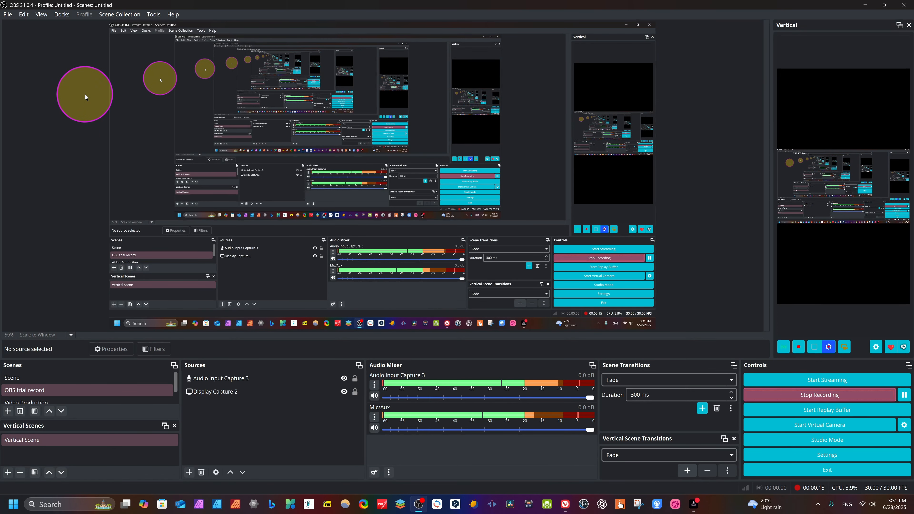
click(903, 396)
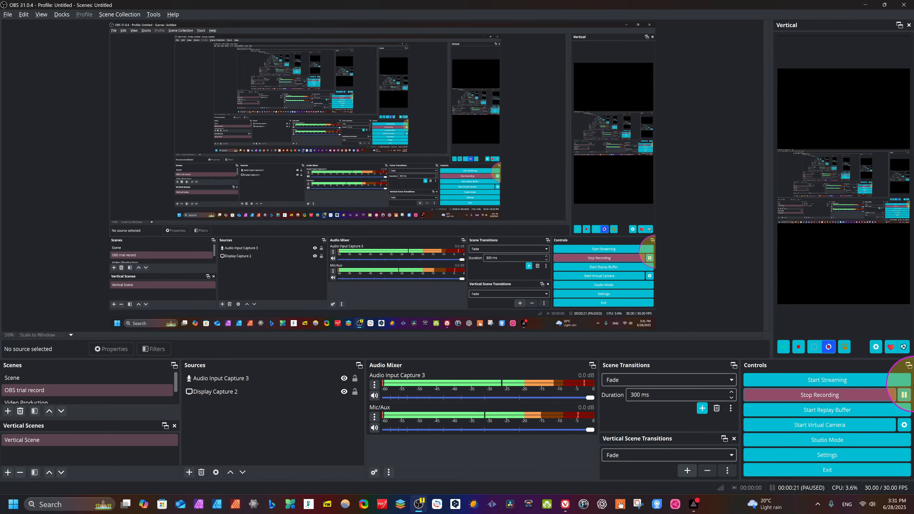
click(904, 395)
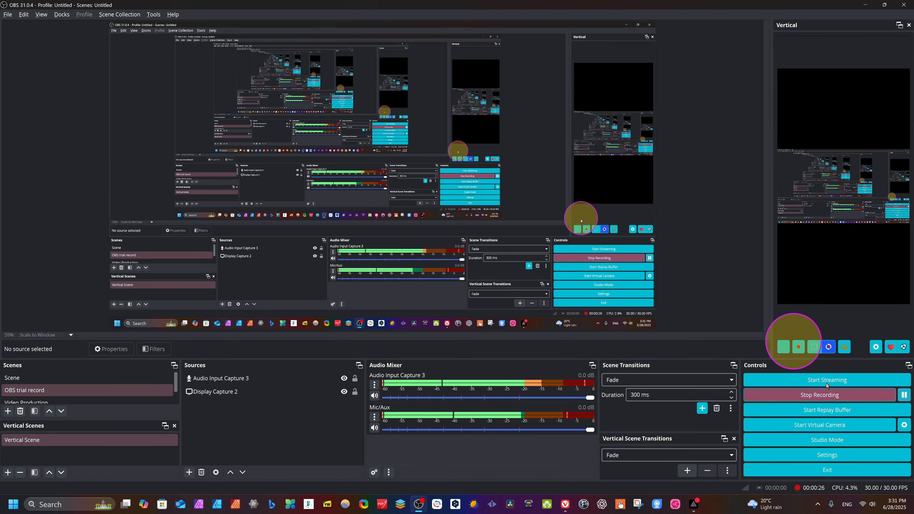
click(840, 398)
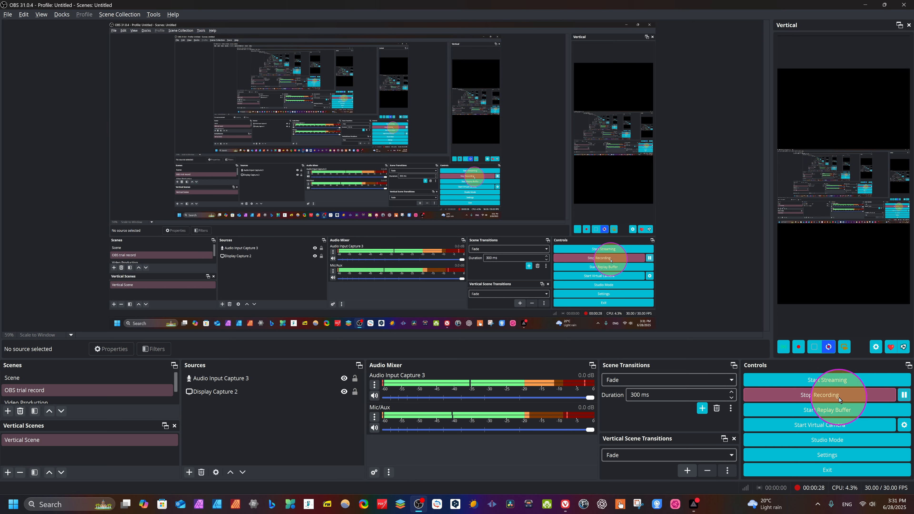
click(6, 14)
click(19, 28)
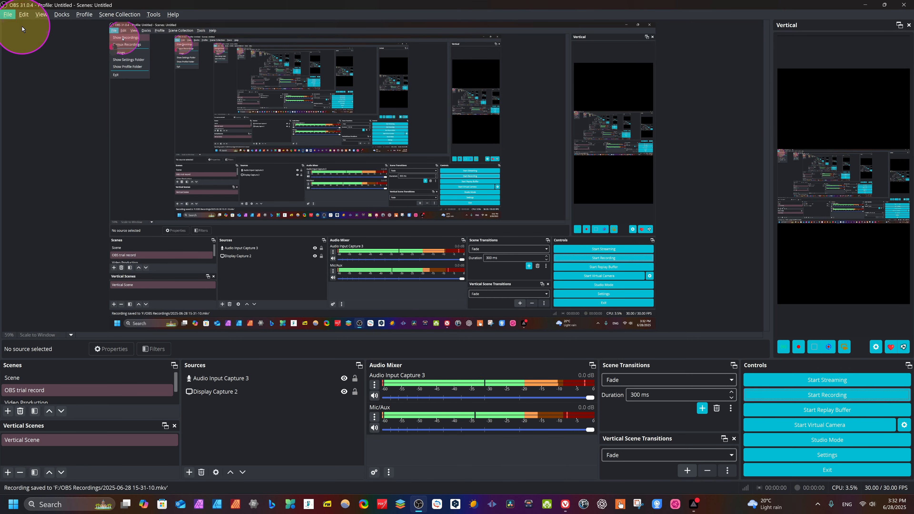
double_click(572, 186)
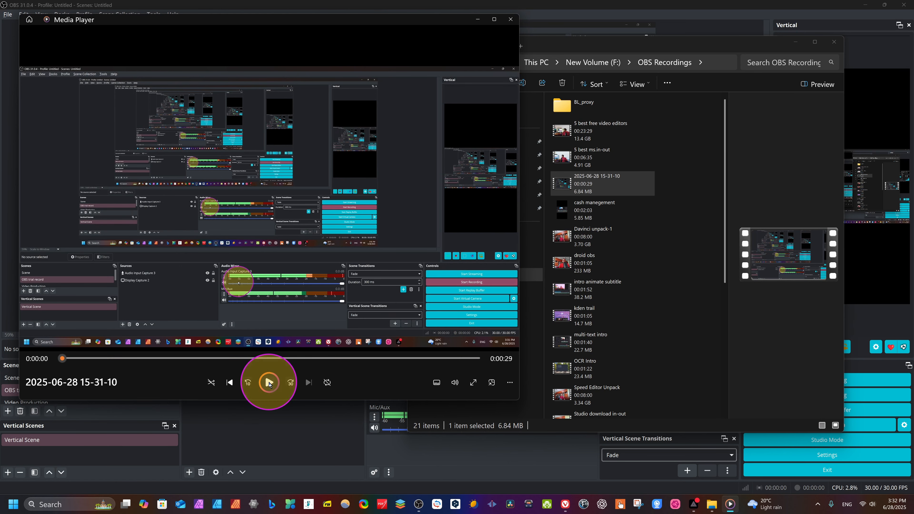
click(269, 383)
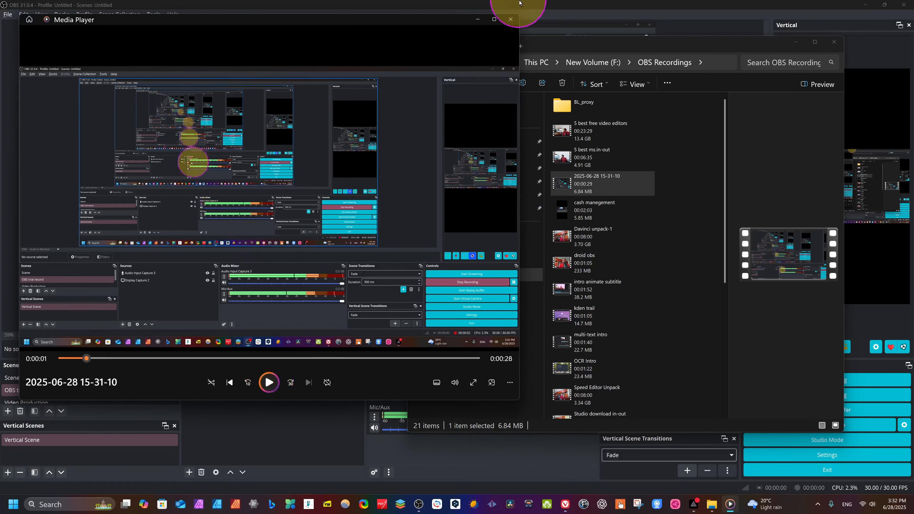
click(511, 20)
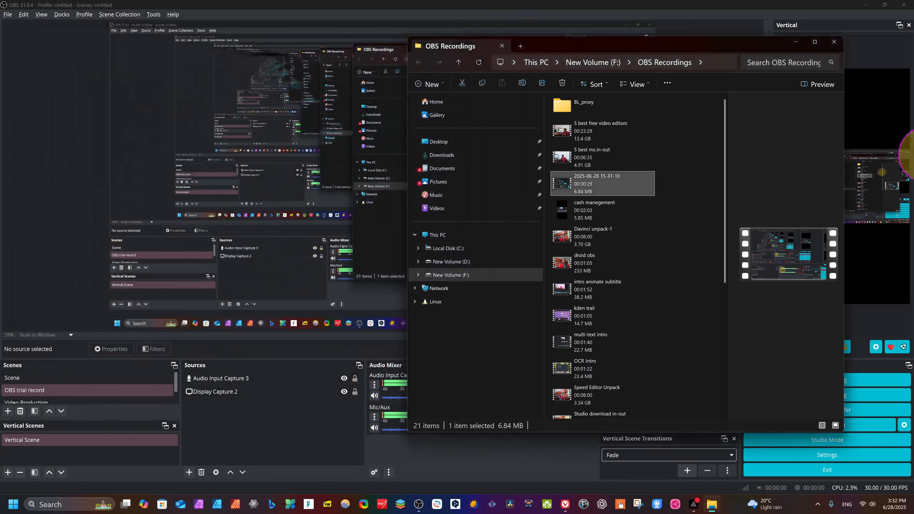
click(835, 42)
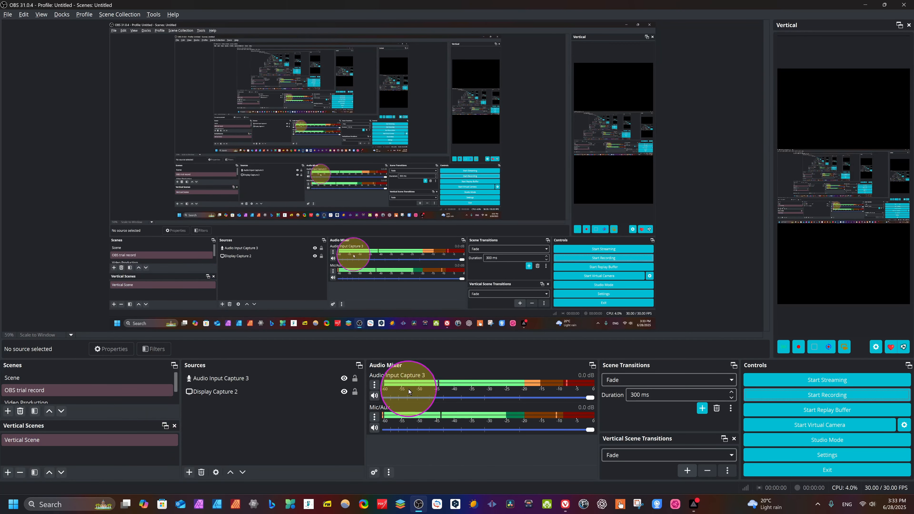
click(633, 395)
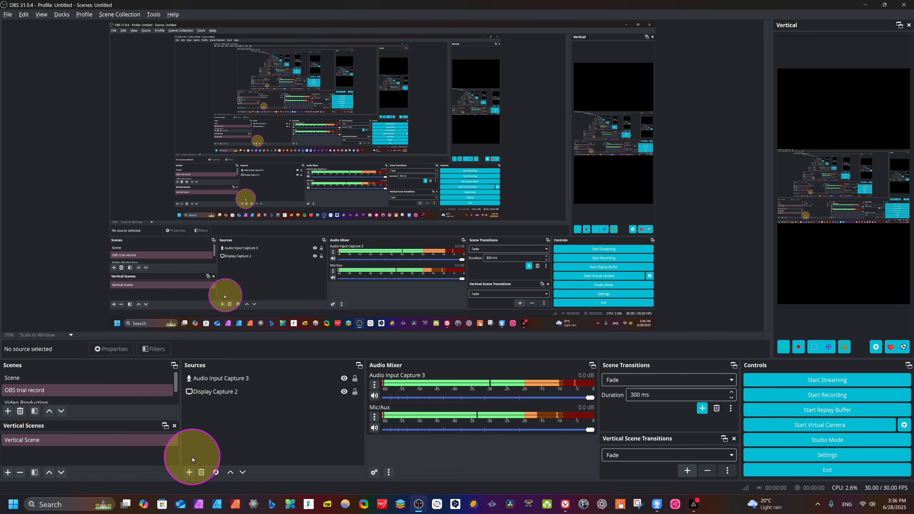
Step: Add a new Video Capture Device source to the OBS trial record scene, using the e2eSoft iVCam camera
click(189, 473)
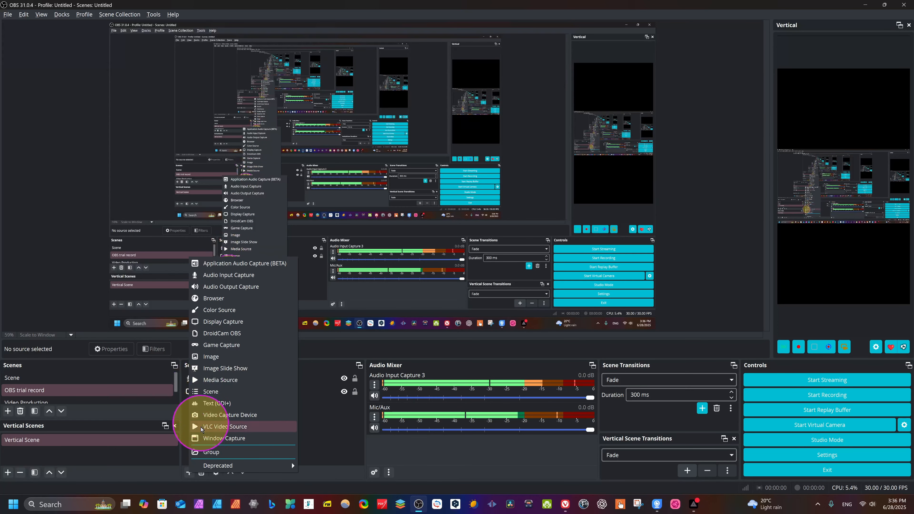
click(228, 416)
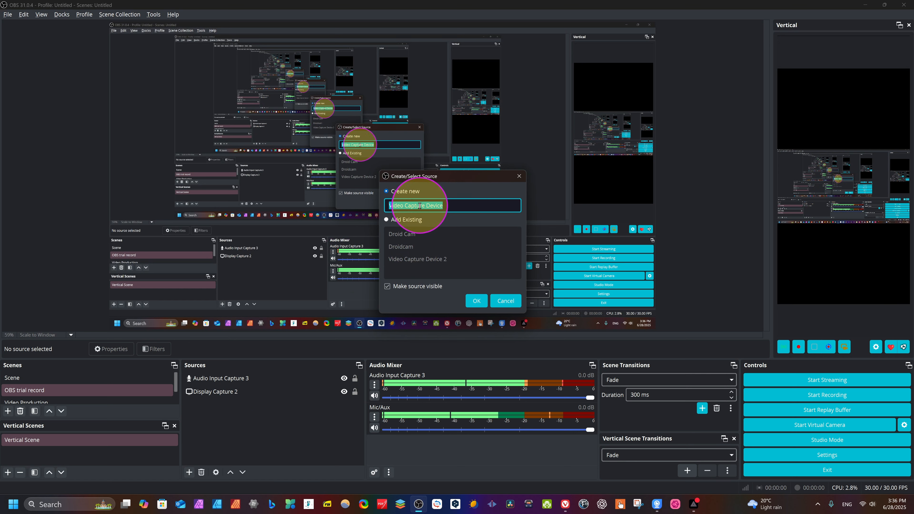
click(477, 301)
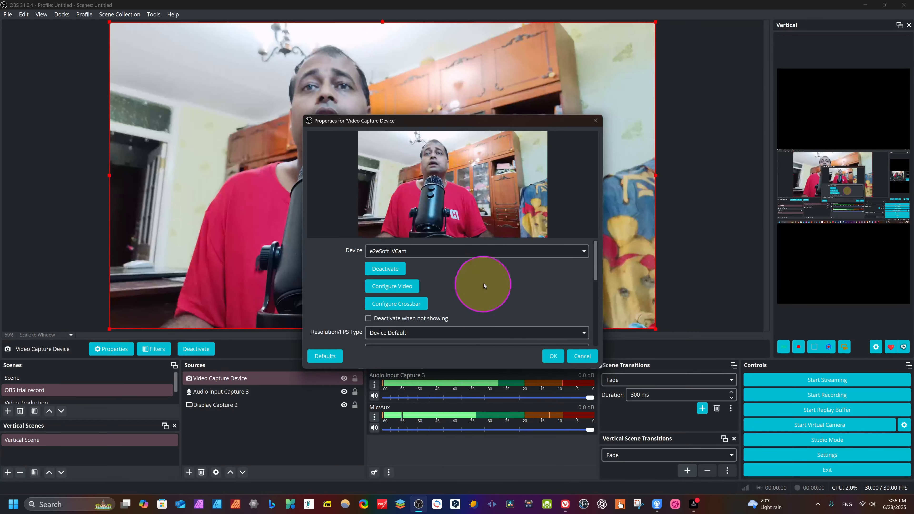
drag(506, 120, 645, 117)
click(724, 249)
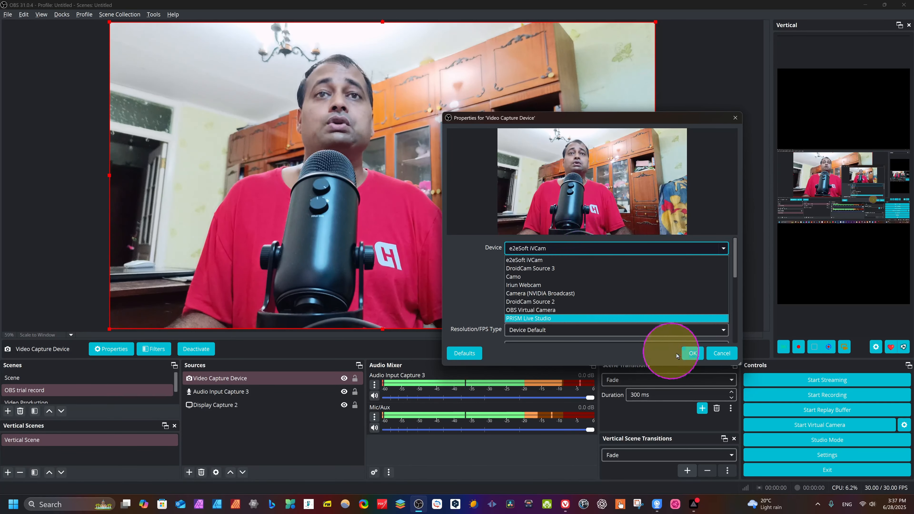
click(693, 354)
click(692, 354)
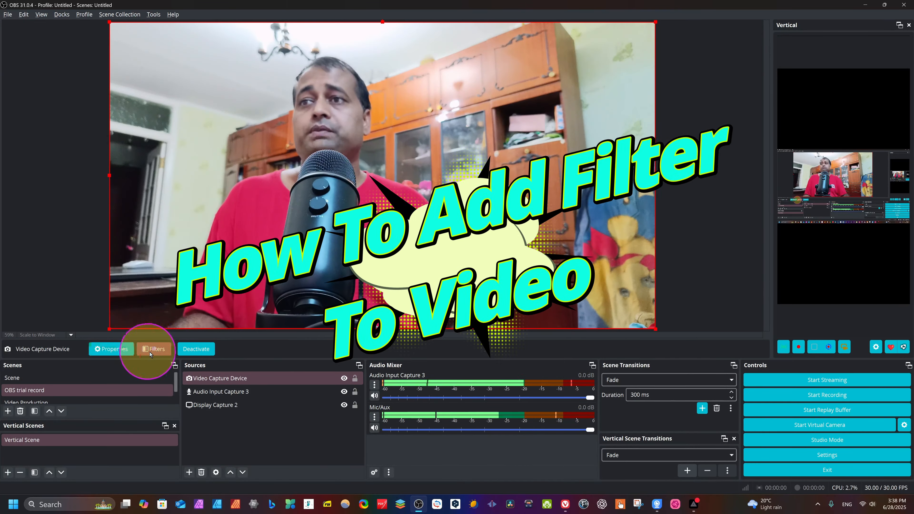
Step: Add a Color Correction effect filter to the Video Capture Device source and set its gamma to 0.25
click(227, 378)
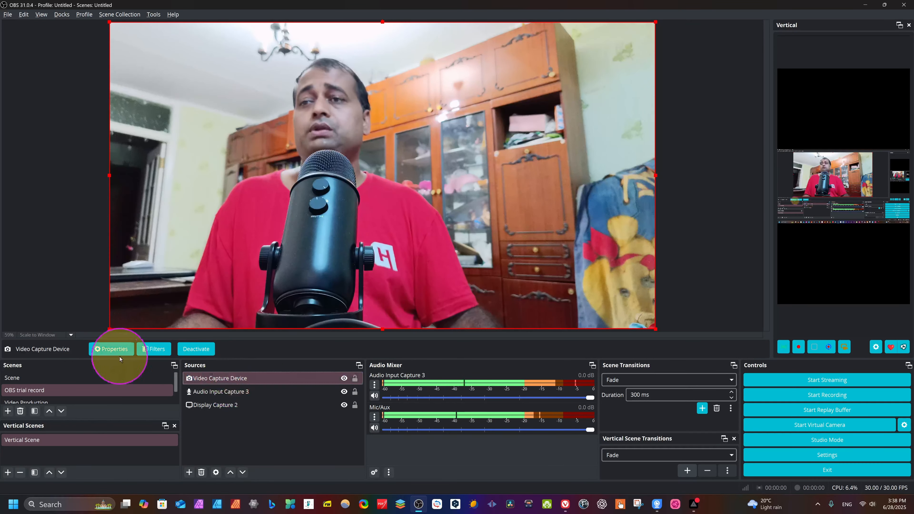
click(154, 349)
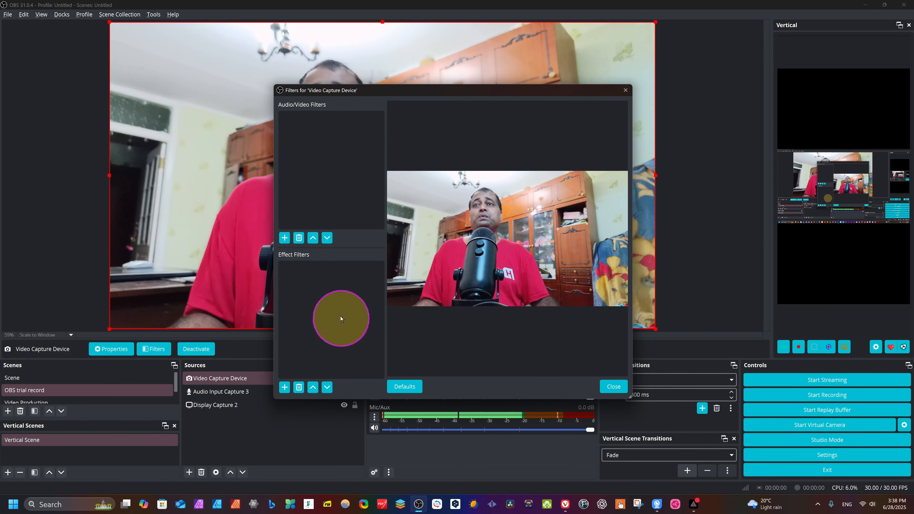
click(285, 387)
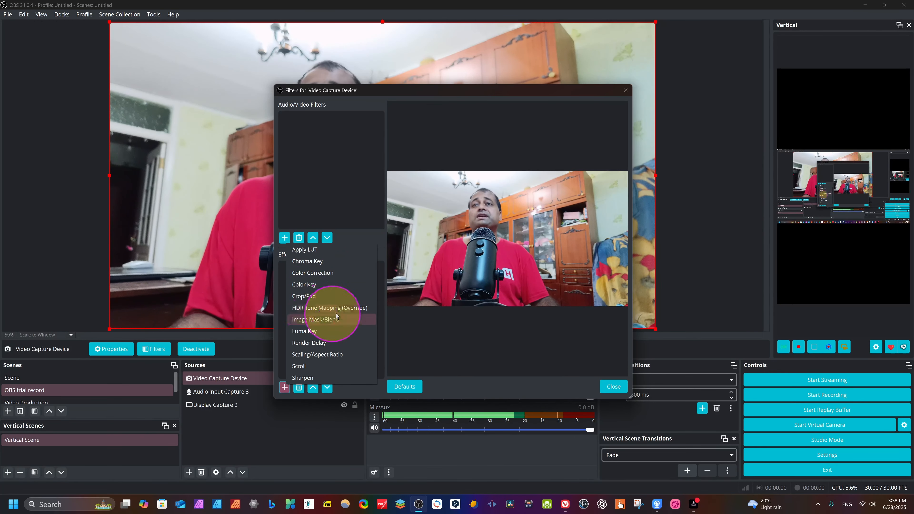
click(316, 273)
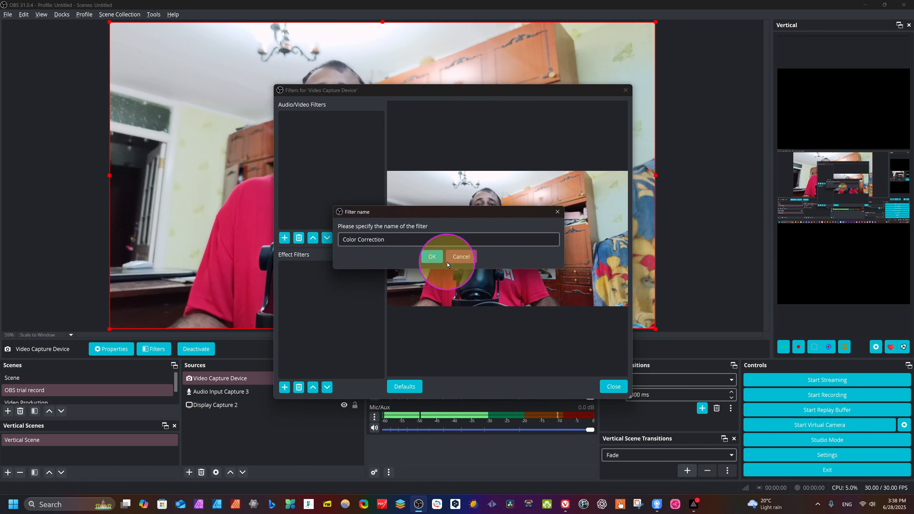
click(441, 258)
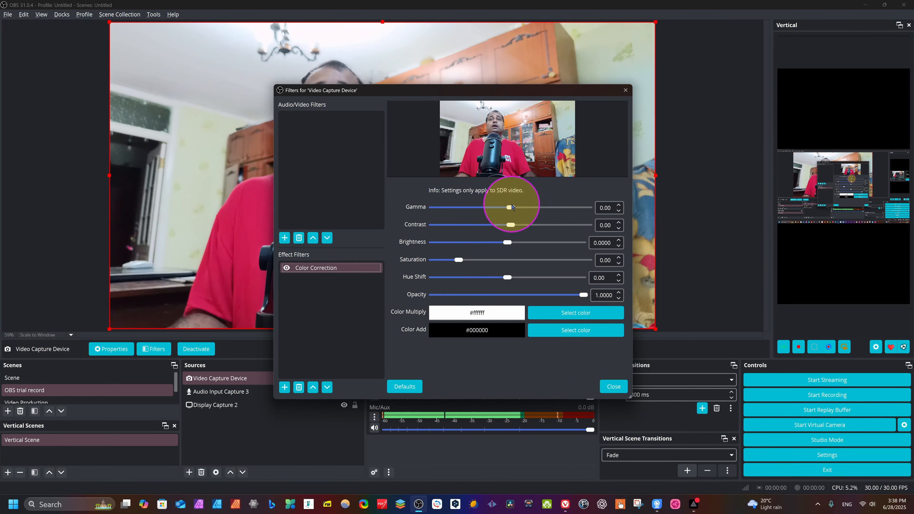
mouse_move(510, 209)
mouse_down()
mouse_move(534, 209)
mouse_move(516, 208)
mouse_up()
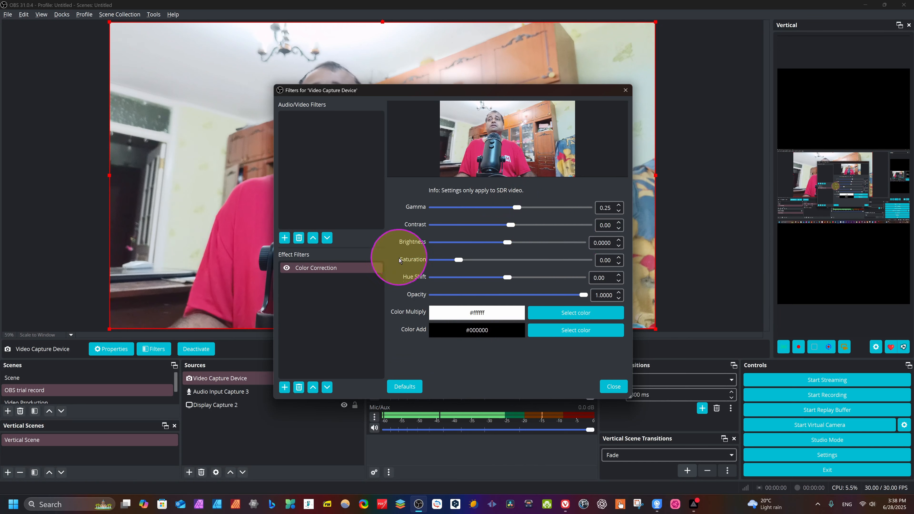
Step: Remove the Color Correction filter from the Video Capture Device source
right_click(334, 268)
click(320, 271)
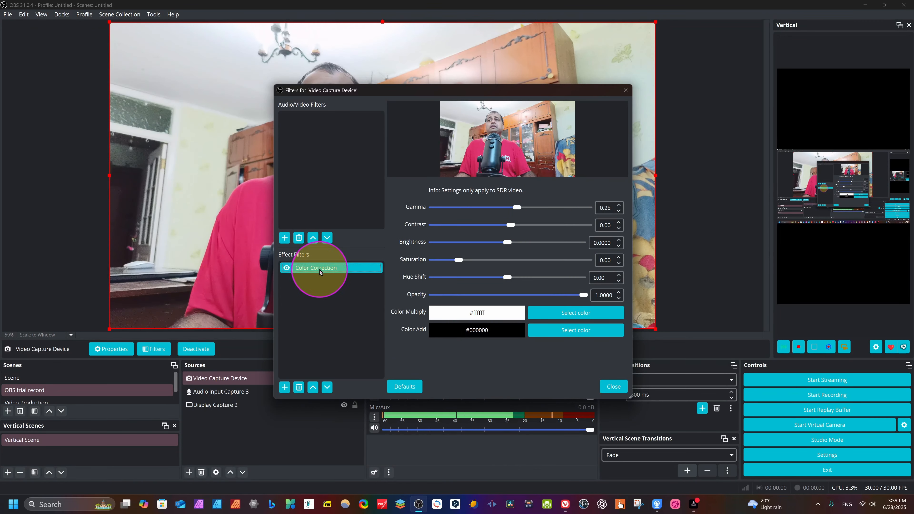
right_click(326, 268)
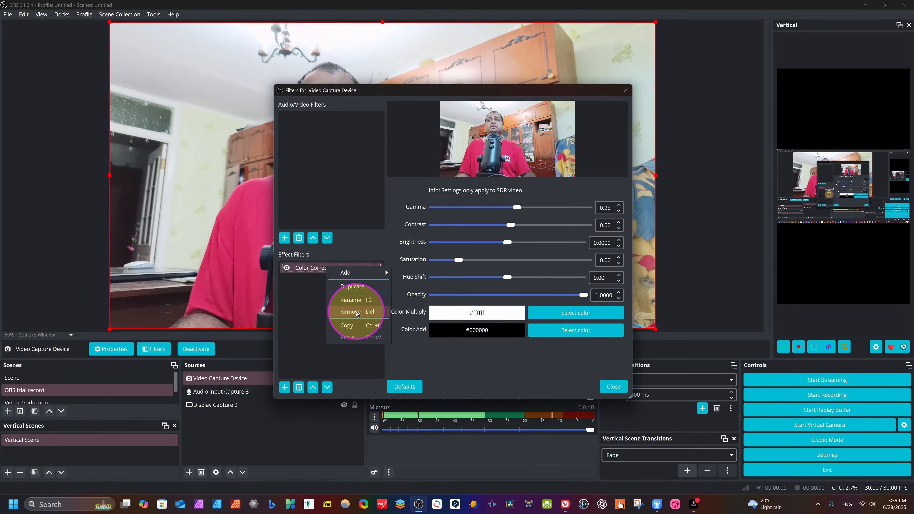
click(356, 312)
click(489, 253)
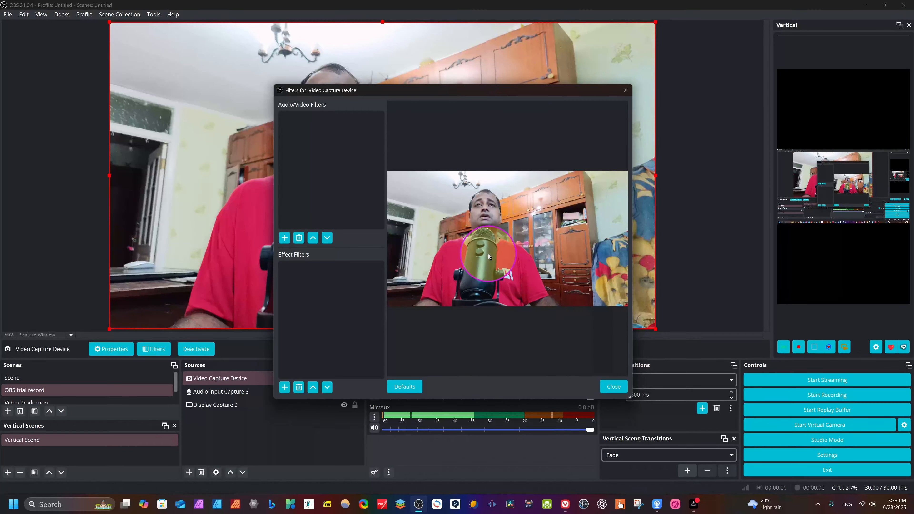
Step: Add a Crop/Pad effect filter to the Video Capture Device source, cropping 400 from the left and 100 from the top
click(284, 387)
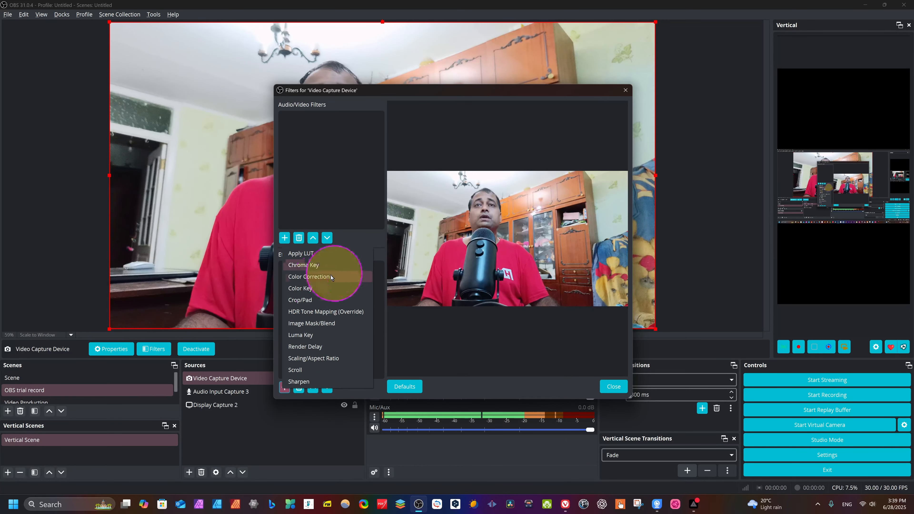
click(298, 301)
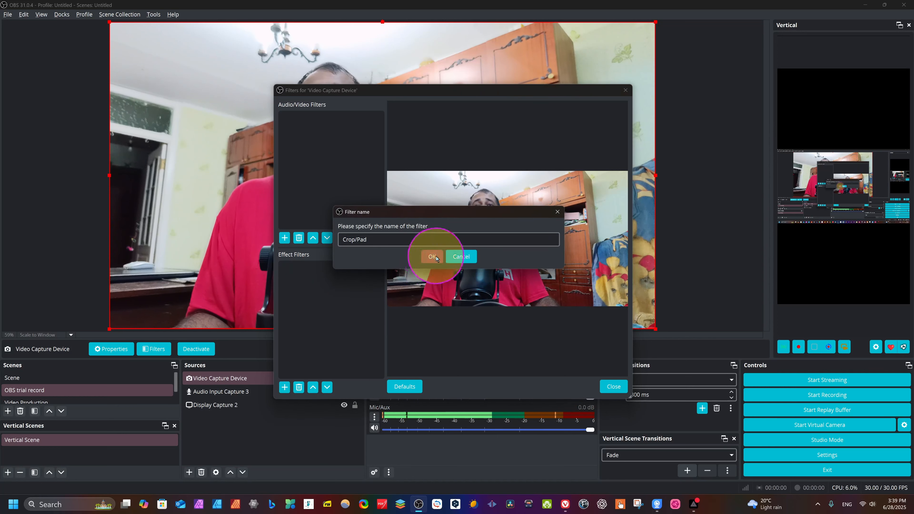
click(430, 254)
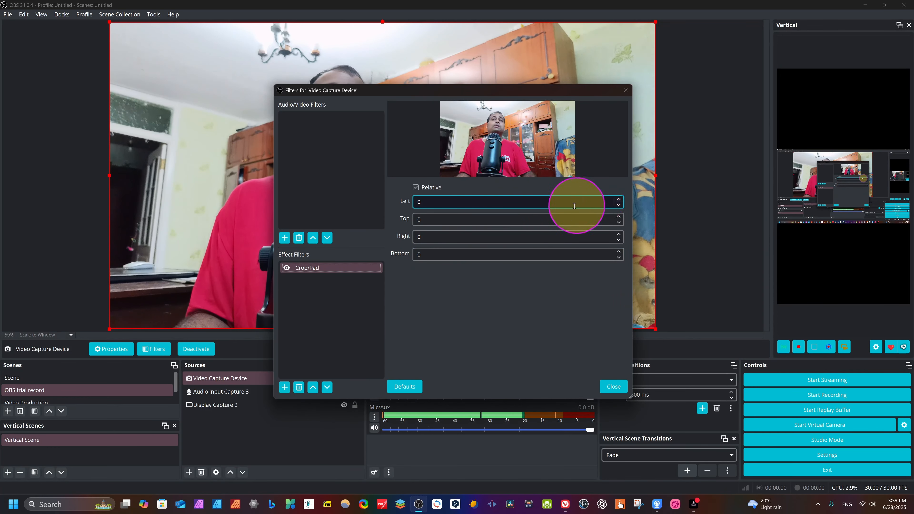
click(449, 203)
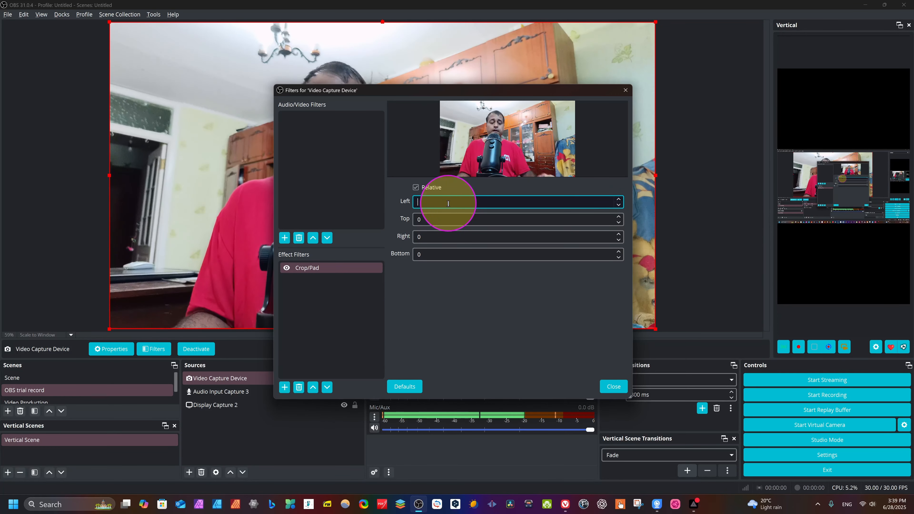
text(400)
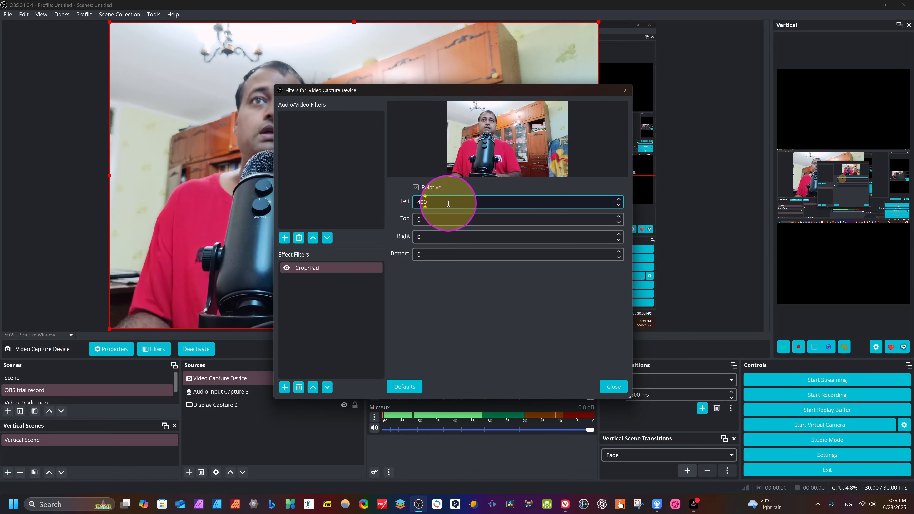
click(442, 217)
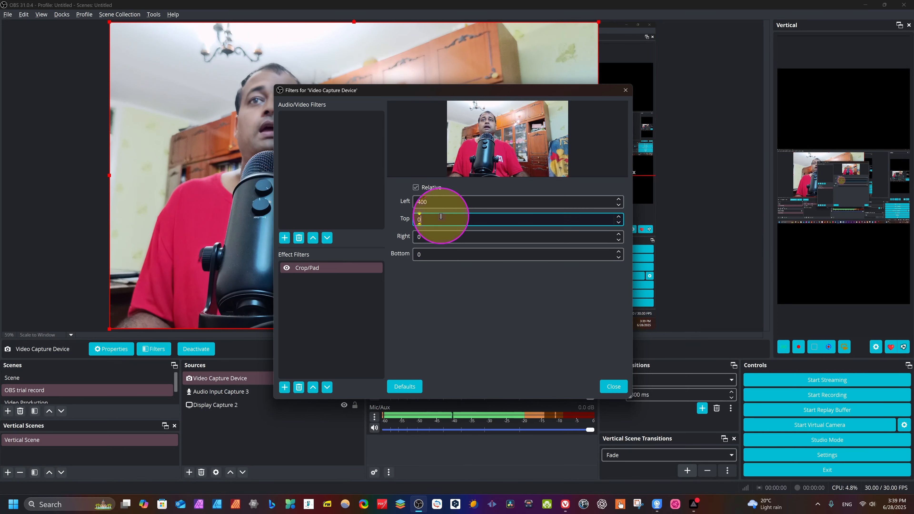
text(100)
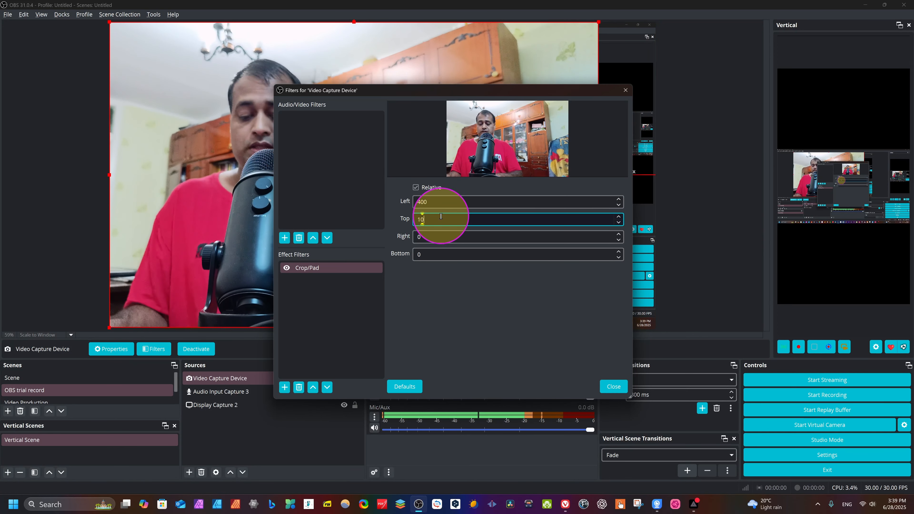
Step: Try right crop values of 500, 600 and 800, and set the right crop to 900
click(435, 236)
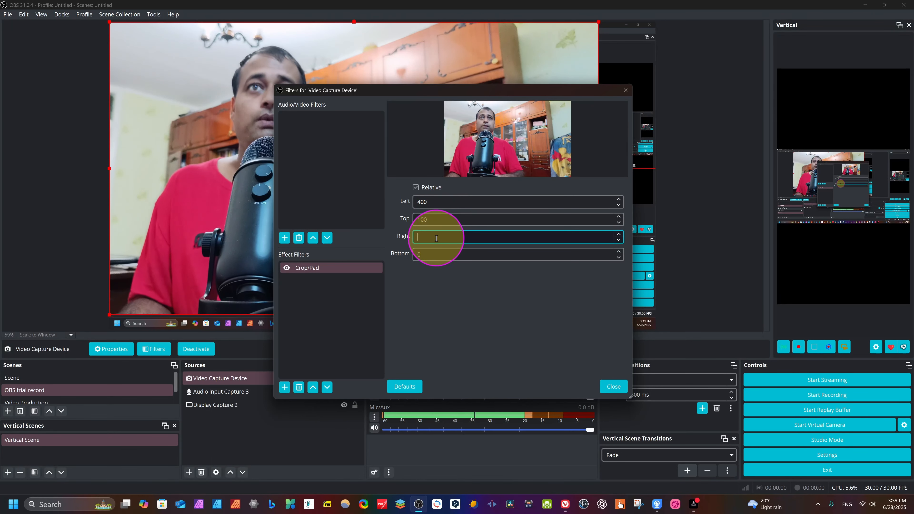
text(500)
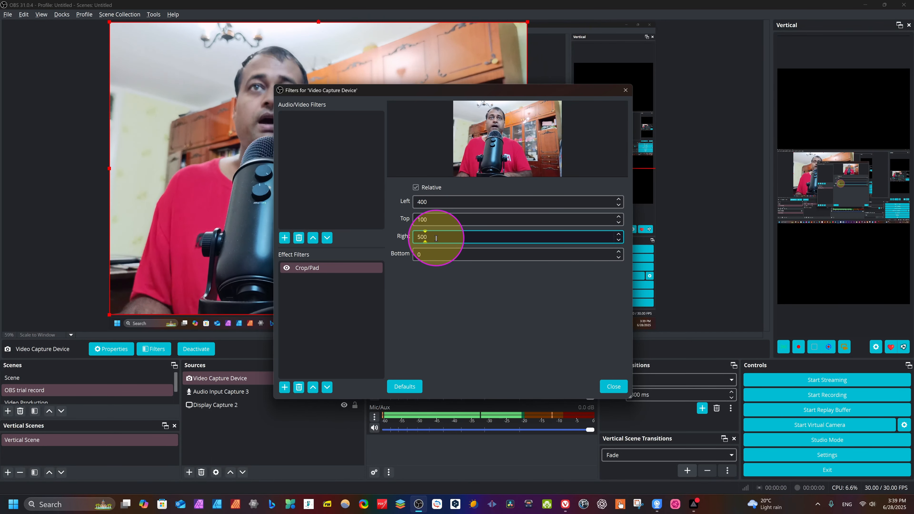
key(BackSpace)
key(BackSpace)
key(BackSpace)
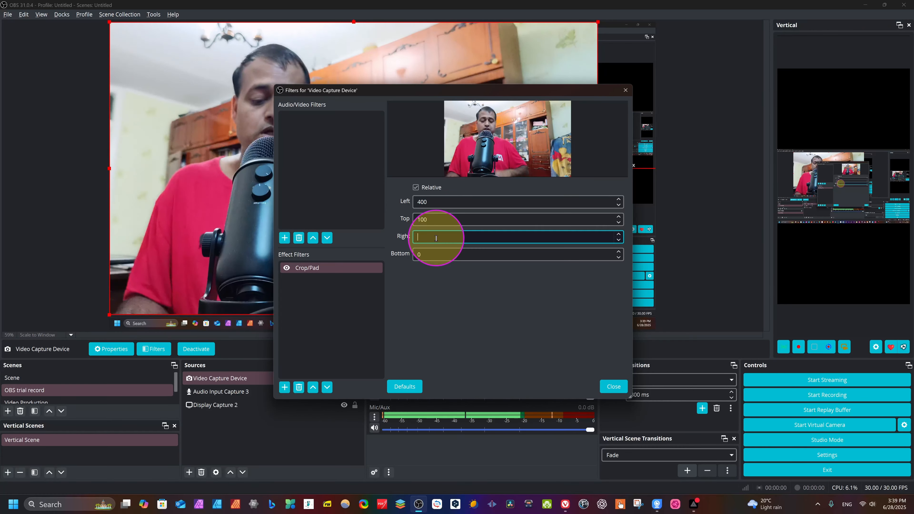
text(600)
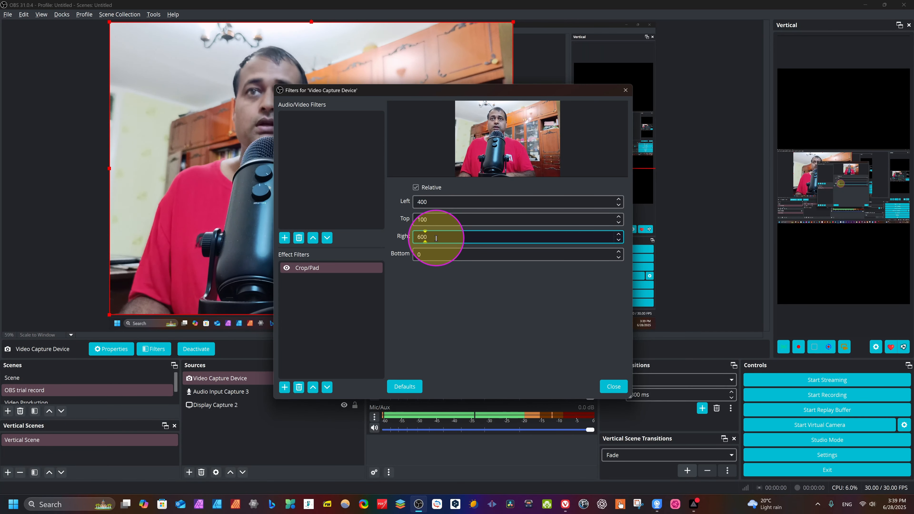
key(BackSpace)
key(BackSpace)
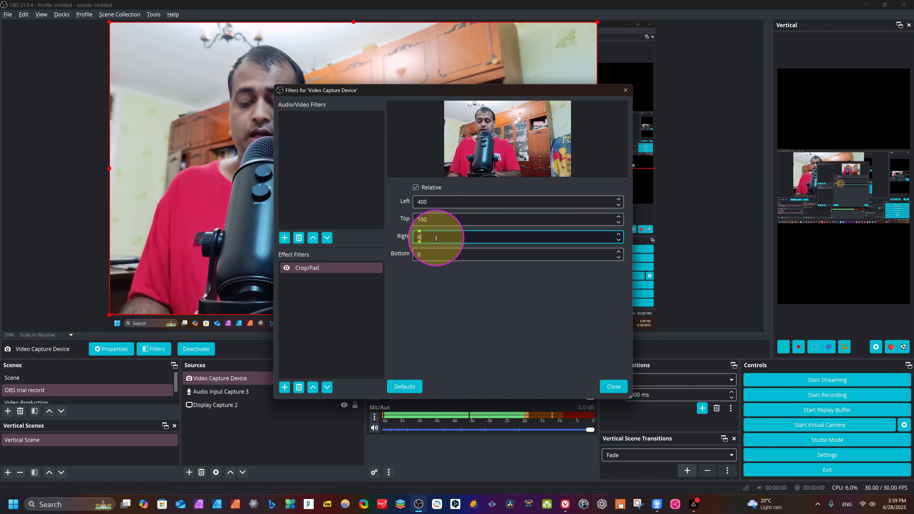
text(00)
key(BackSpace)
key(BackSpace)
key(BackSpace)
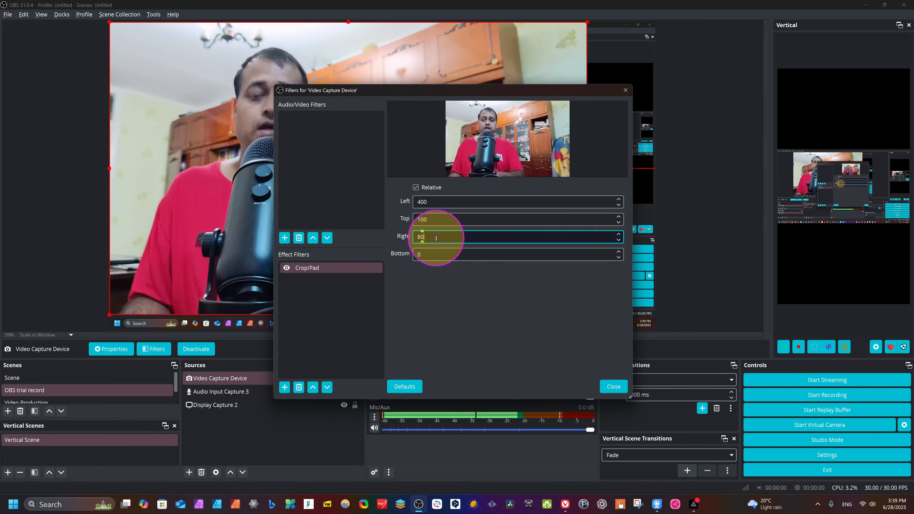
text(900)
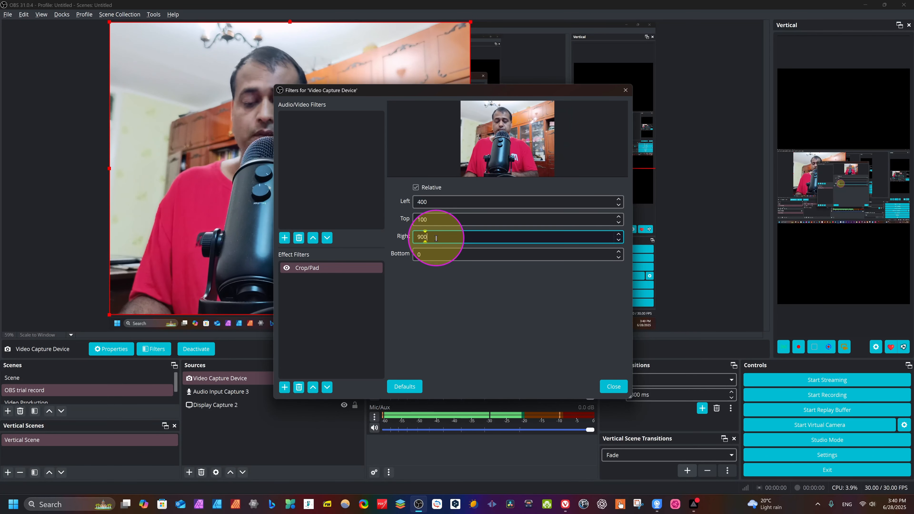
Step: Raise the top crop of the Crop/Pad filter gradually to 138
click(619, 217)
click(619, 217)
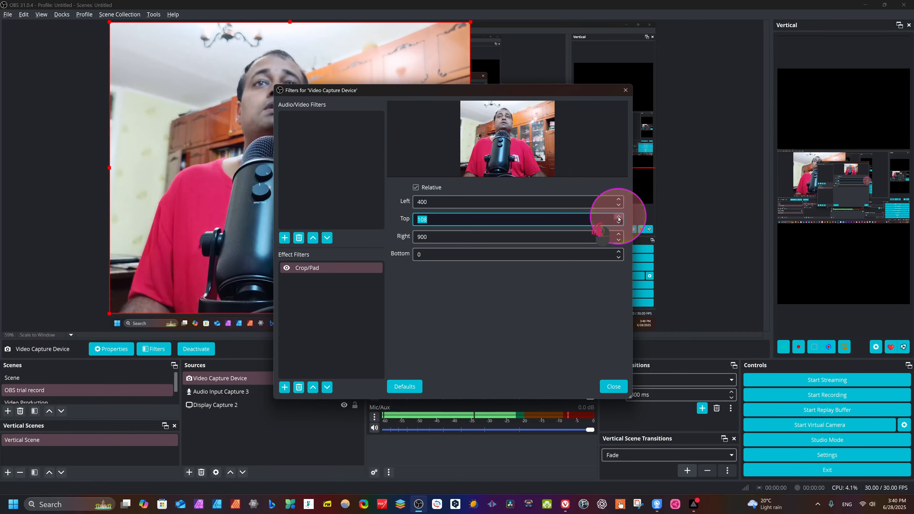
double_click(619, 217)
double_click(618, 217)
double_click(619, 217)
double_click(618, 217)
double_click(619, 218)
double_click(619, 217)
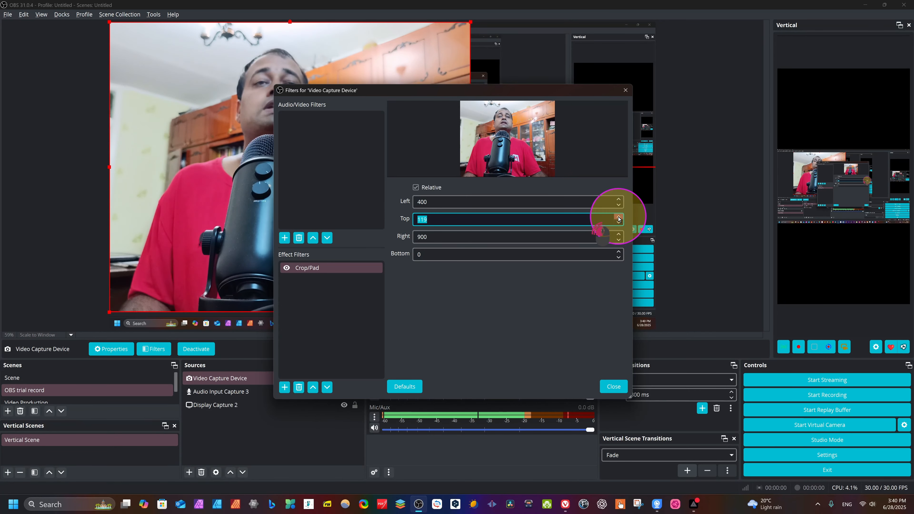
double_click(619, 218)
double_click(619, 217)
double_click(619, 218)
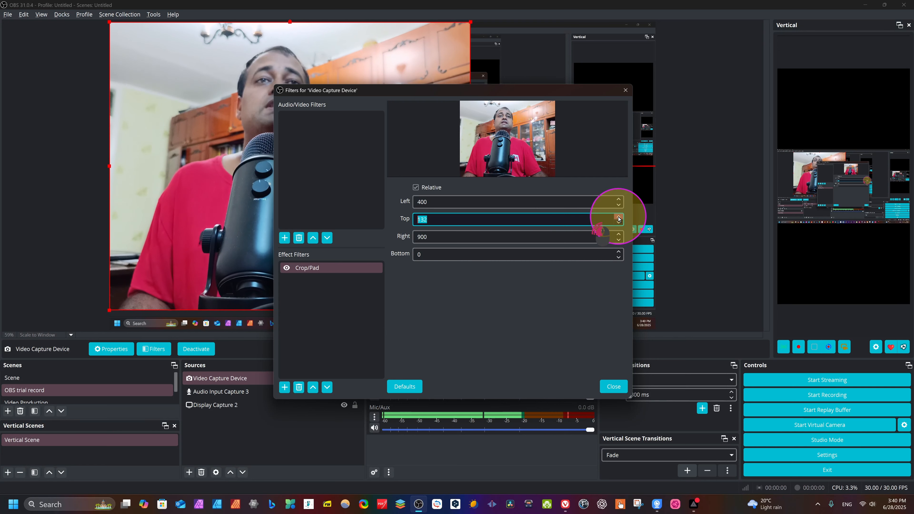
triple_click(619, 218)
click(619, 217)
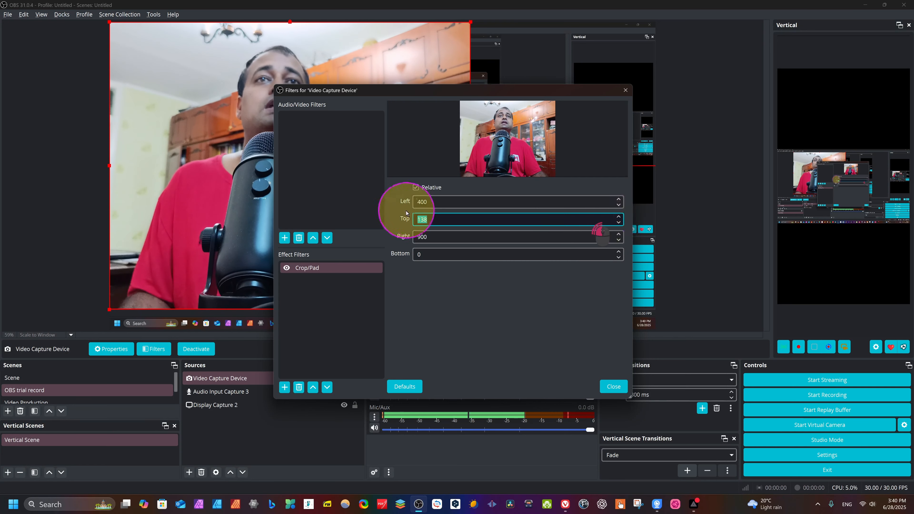
Step: Set the right crop of the Crop/Pad filter to 1000 and close the source's filters
click(442, 238)
key(BackSpace)
key(BackSpace)
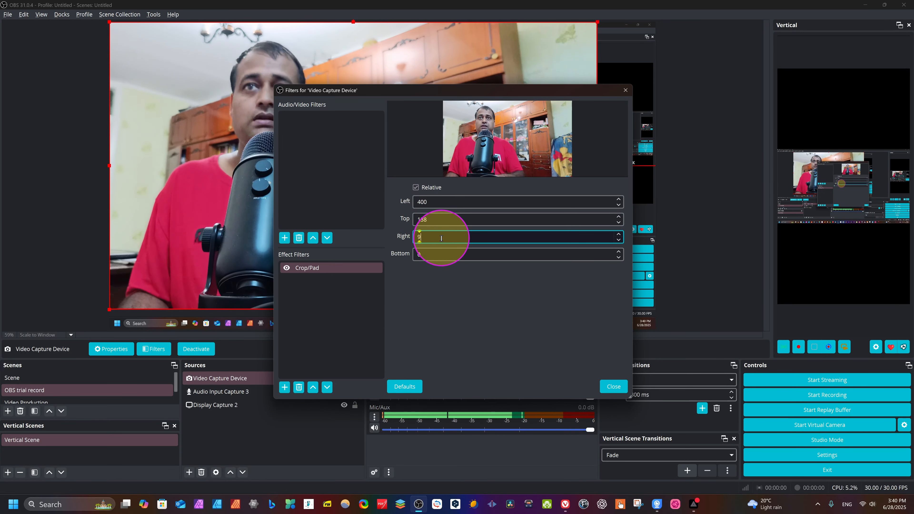
text(1000)
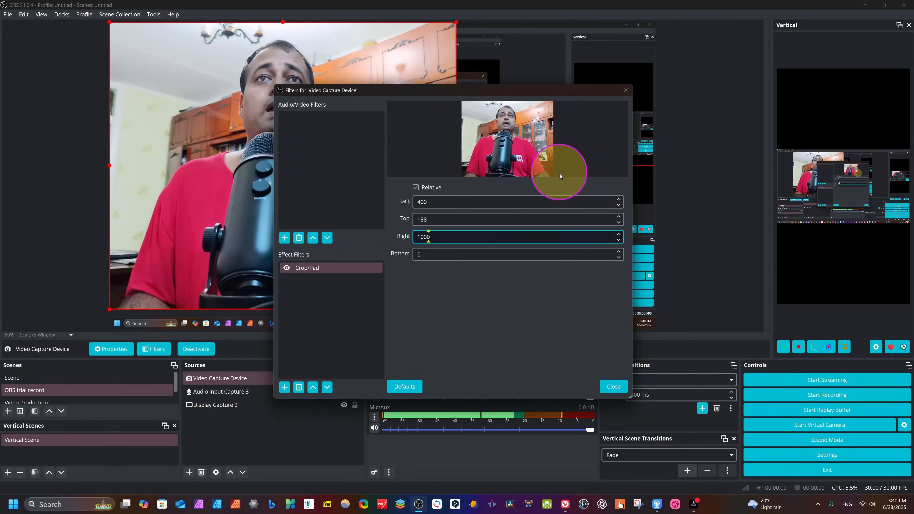
click(614, 386)
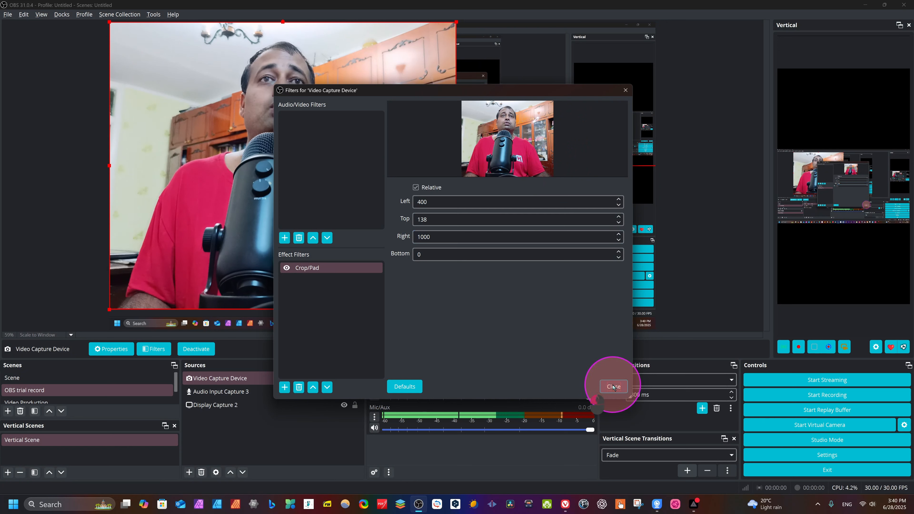
Step: Shrink the webcam image, place it in the upper-right corner of the canvas, and lock the Video Capture Device source
click(109, 308)
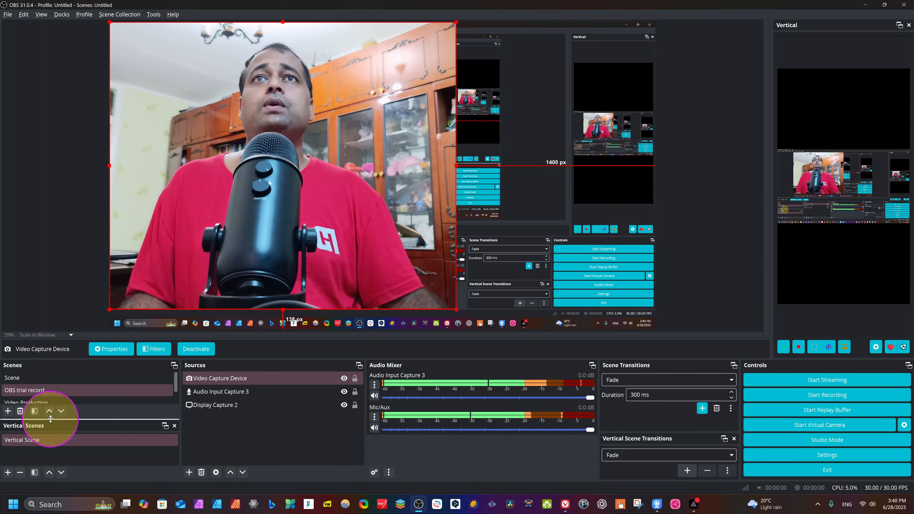
drag(110, 309, 605, 49)
click(518, 112)
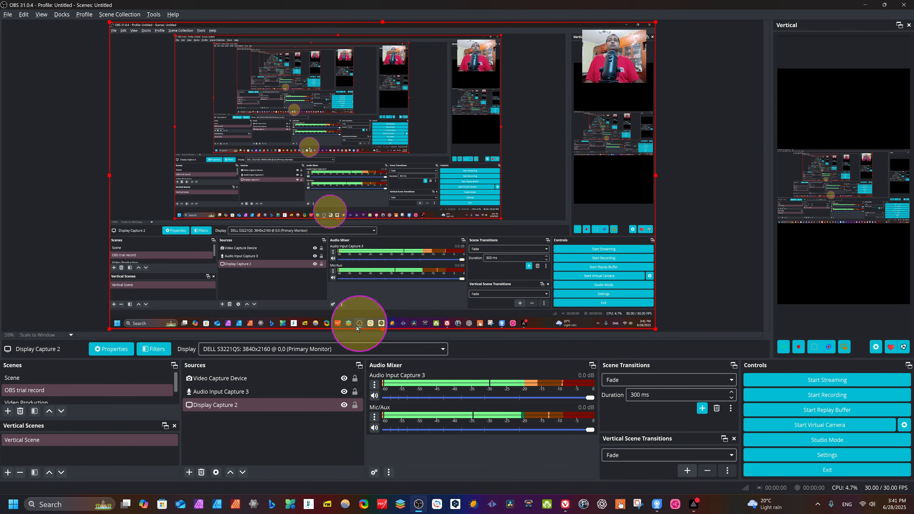
click(355, 379)
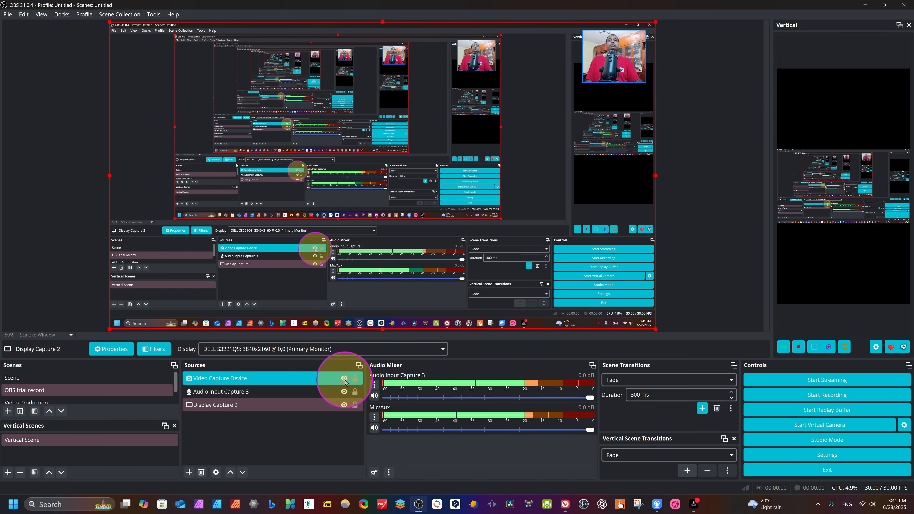
Step: Hide the Video Capture Device source and show it again
click(344, 379)
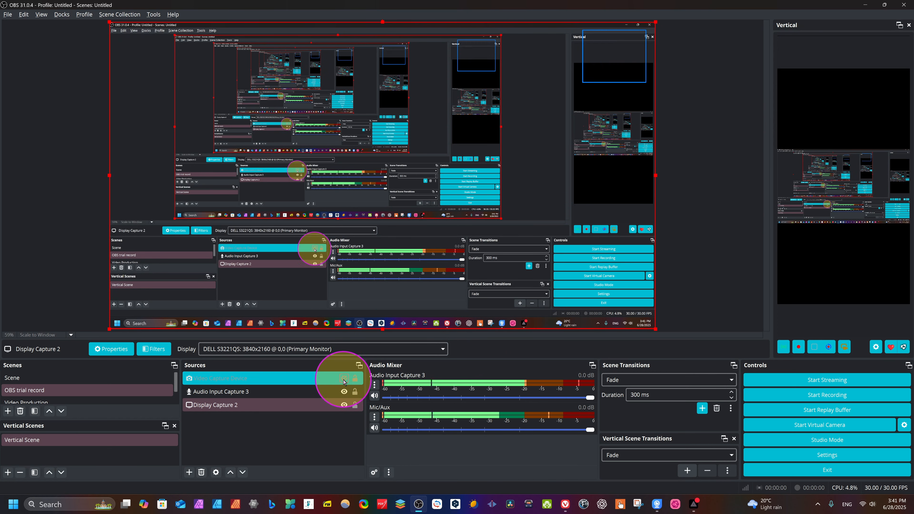
click(324, 391)
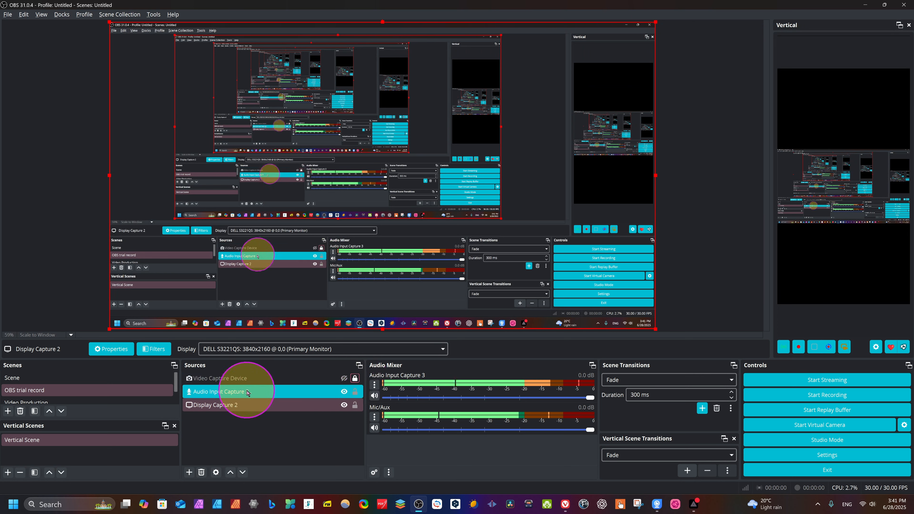
click(344, 378)
click(375, 309)
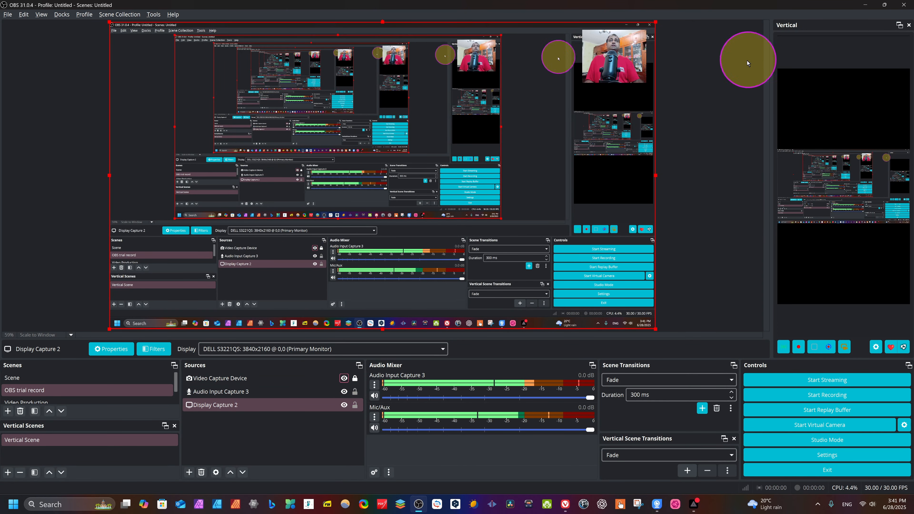
Step: Lock the Audio Input Capture 3 and Display Capture 2 sources, leaving no source selected
click(339, 401)
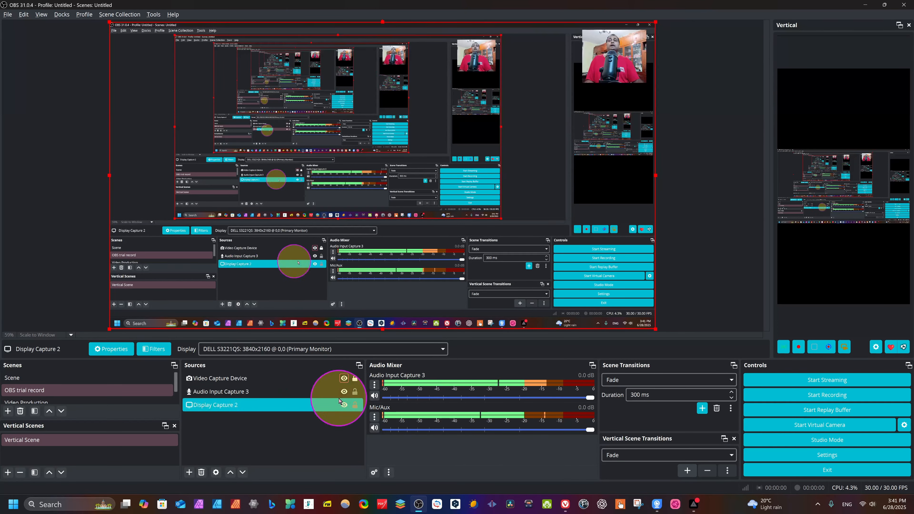
click(356, 393)
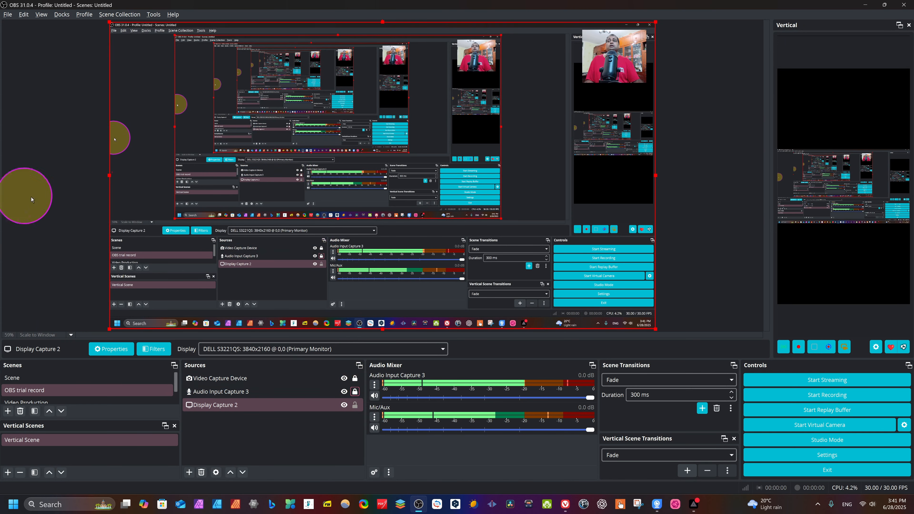
click(54, 198)
click(293, 404)
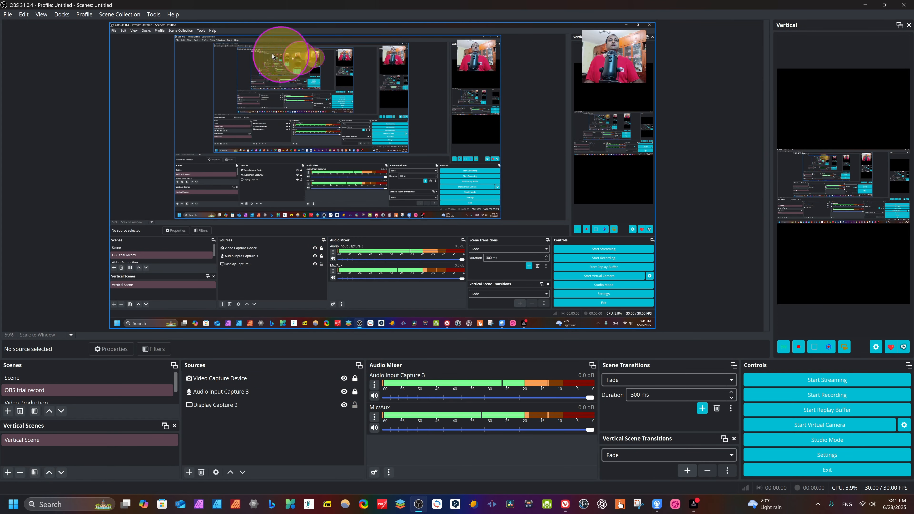
click(348, 402)
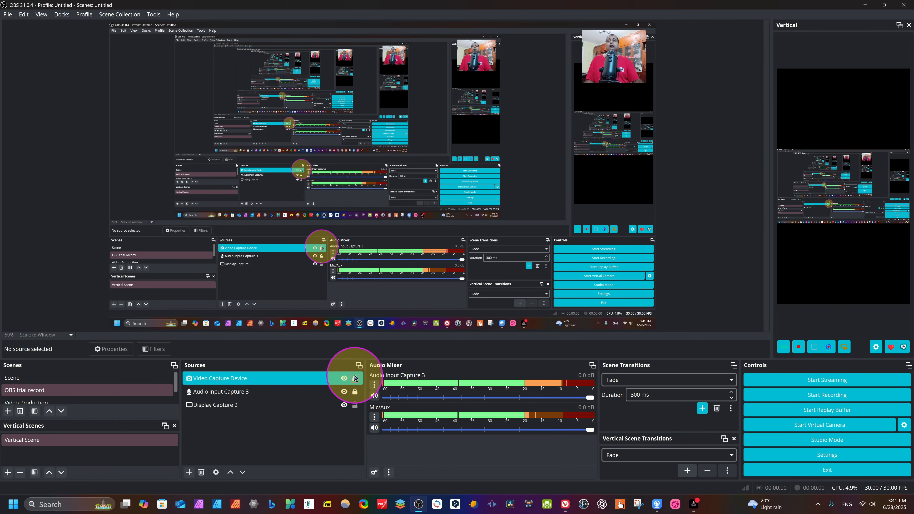
click(355, 406)
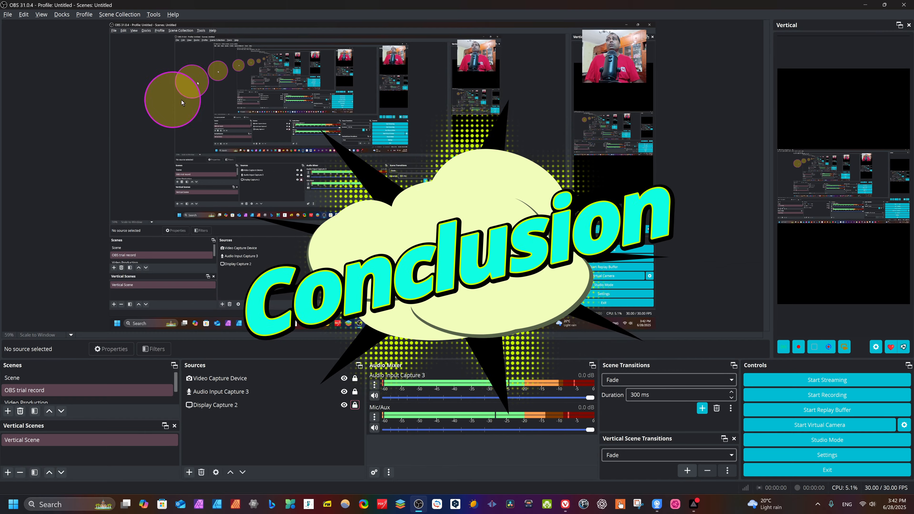
click(209, 392)
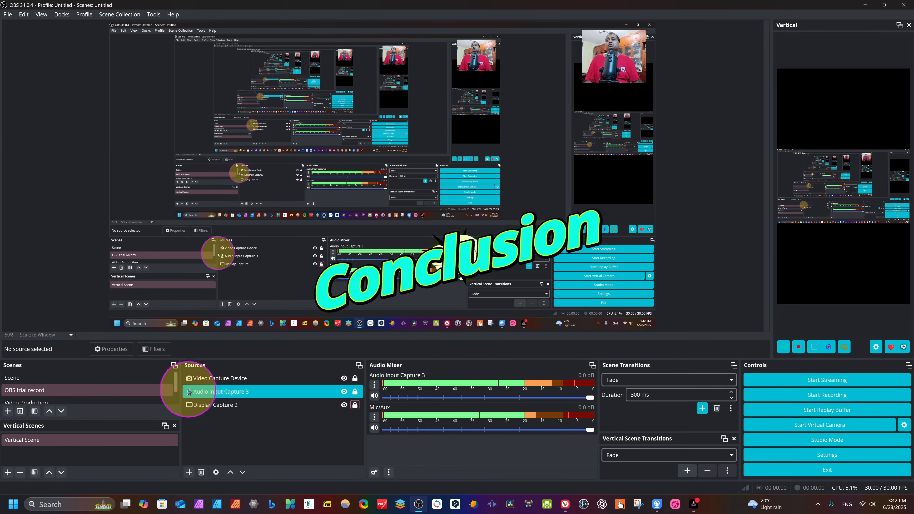